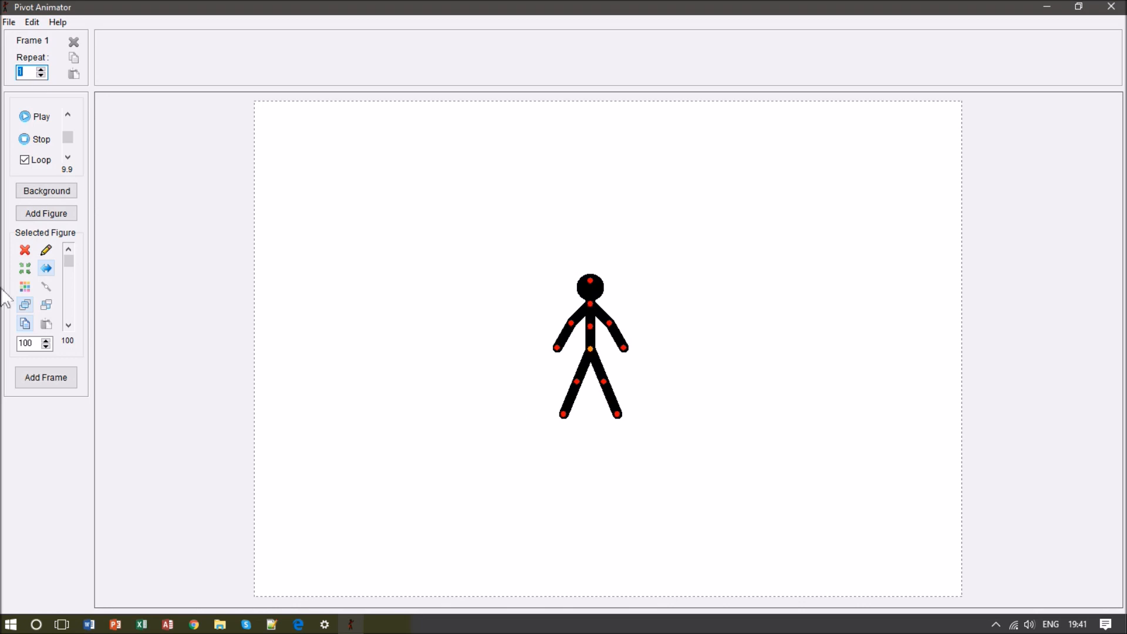
- Centre the stick figure on the canvas and add this pose as frame 1
left_click(25, 270)
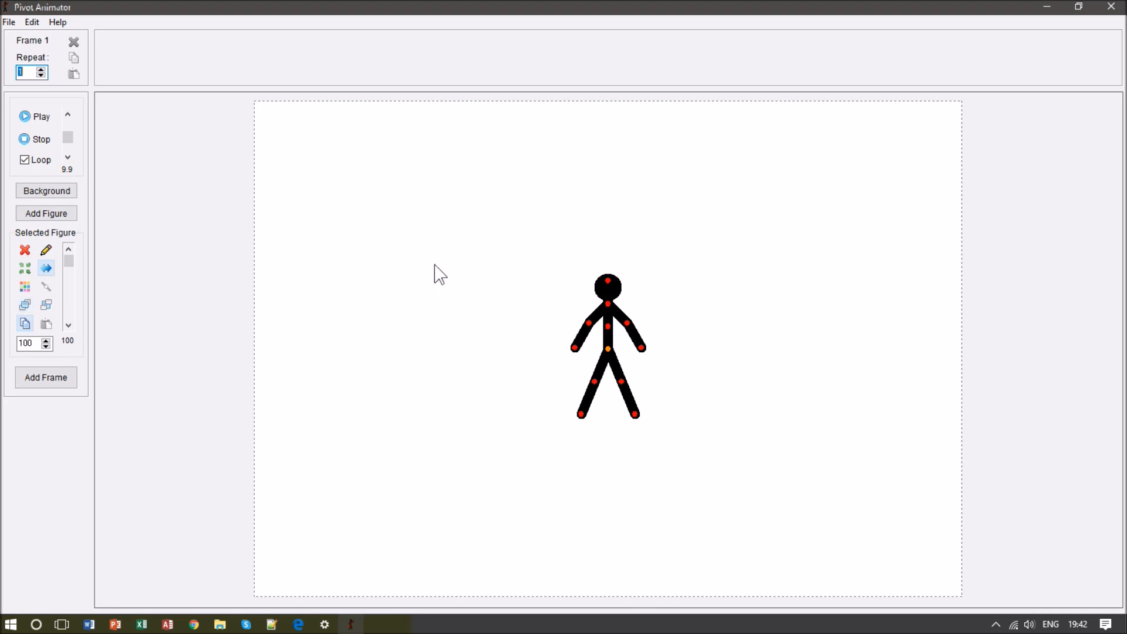
key("Return")
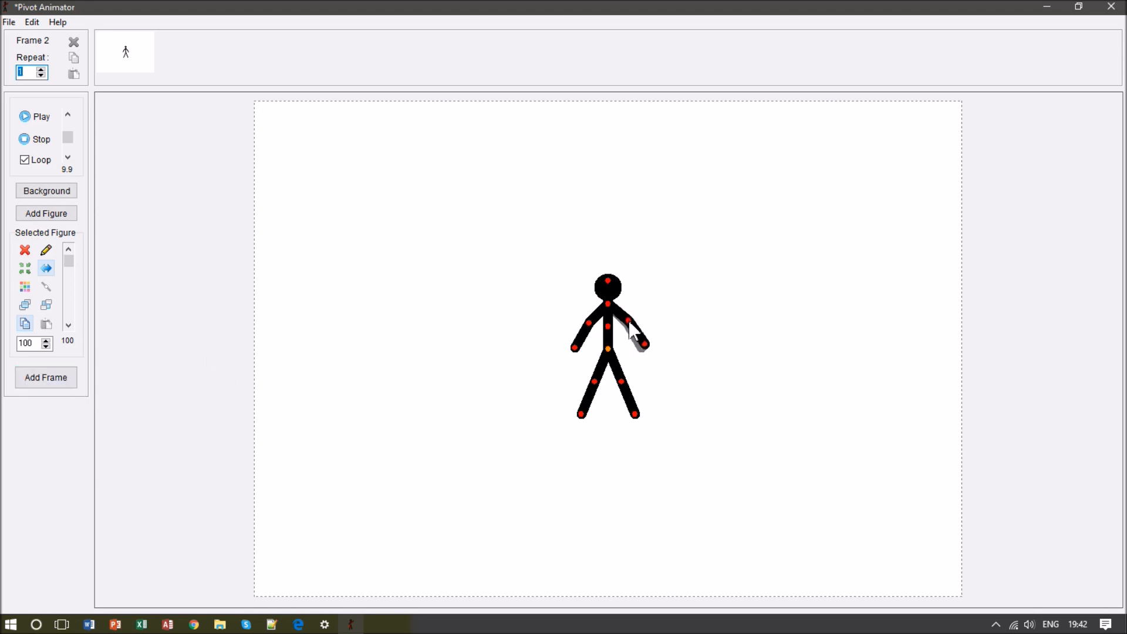
- Raise the figure's arm on the canvas's right side in small increments, adding frames 2 to 5
left_click_drag(631, 319, 629, 324)
key("Return")
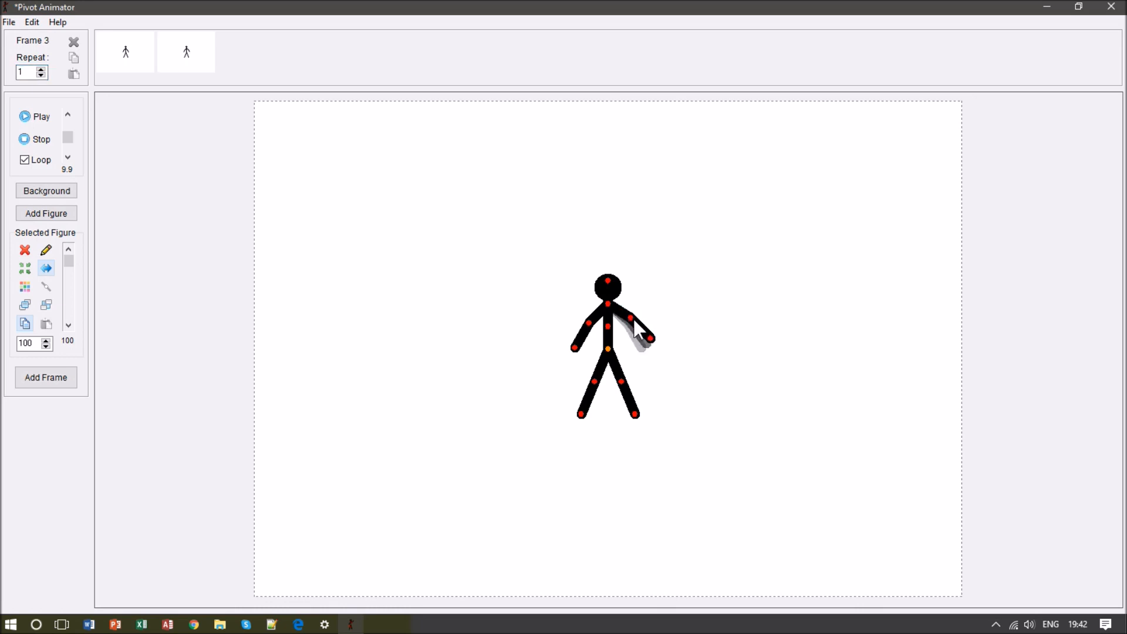
key("Return")
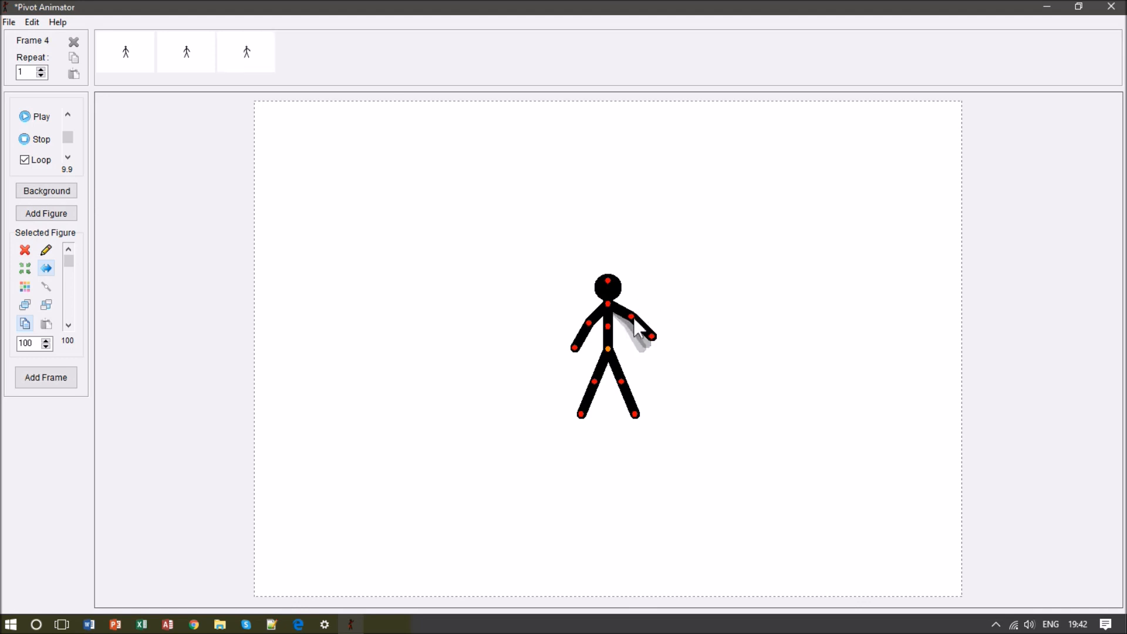
left_click_drag(650, 336, 658, 332)
key("Return")
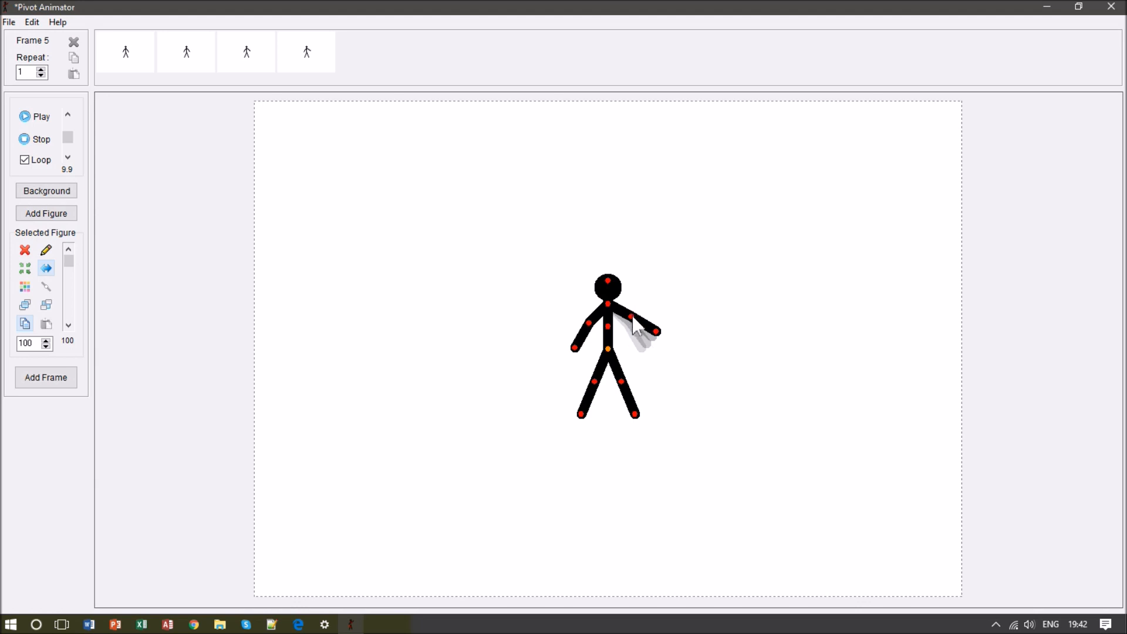
key("Return")
- Lift the same arm up to shoulder level by moving its elbow and hand, adding frames 6 to 8
left_click_drag(634, 316, 637, 310)
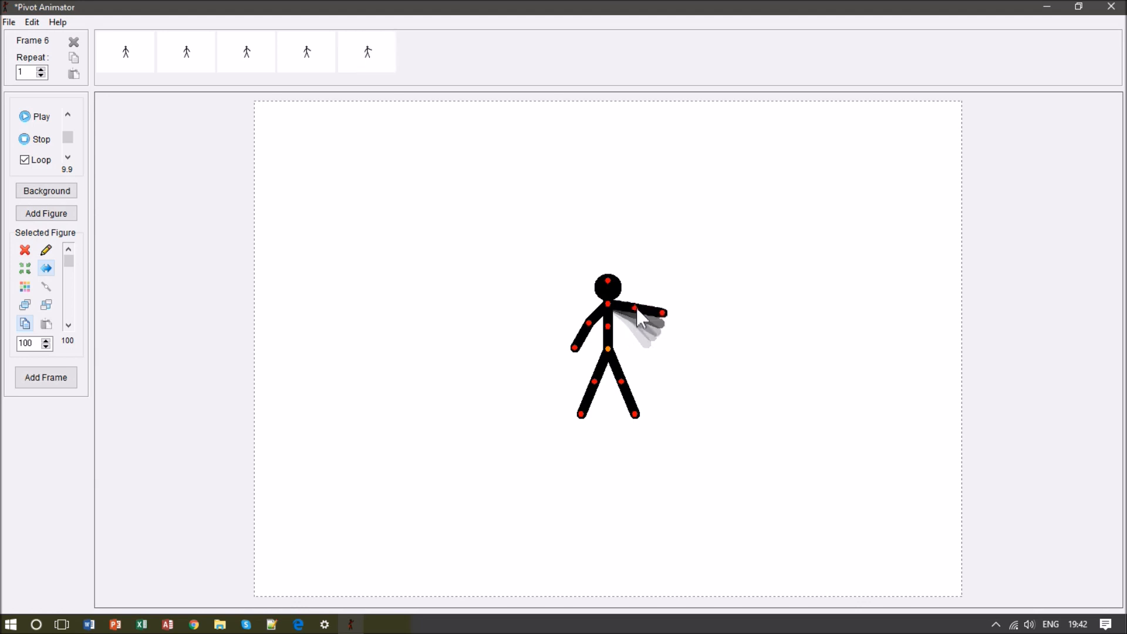
key("Return")
left_click_drag(662, 317, 666, 309)
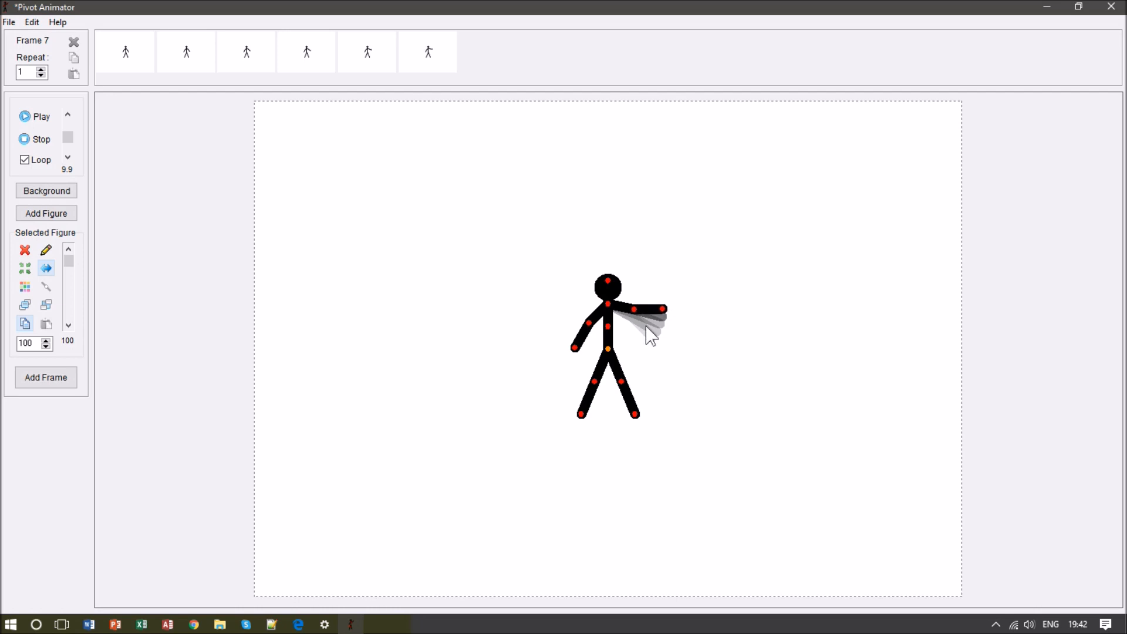
key("Return")
left_click_drag(633, 310, 637, 301)
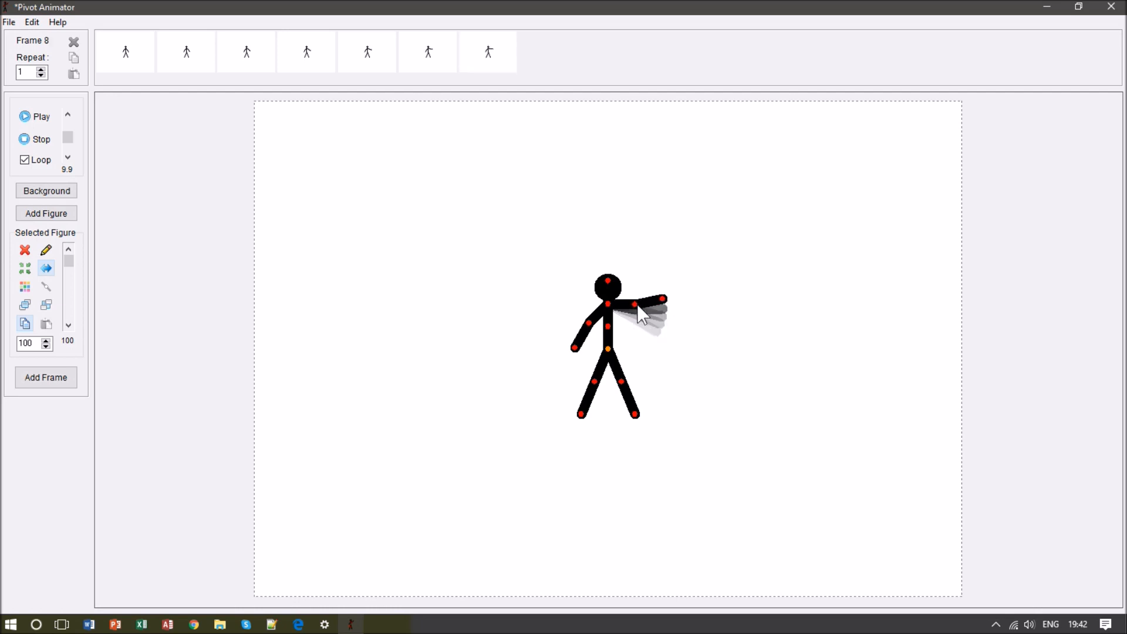
key("Return")
- Raise the arm above shoulder level beside the head, adding frames 9 to 11
key("Return")
left_click_drag(638, 298, 634, 292)
key("Return")
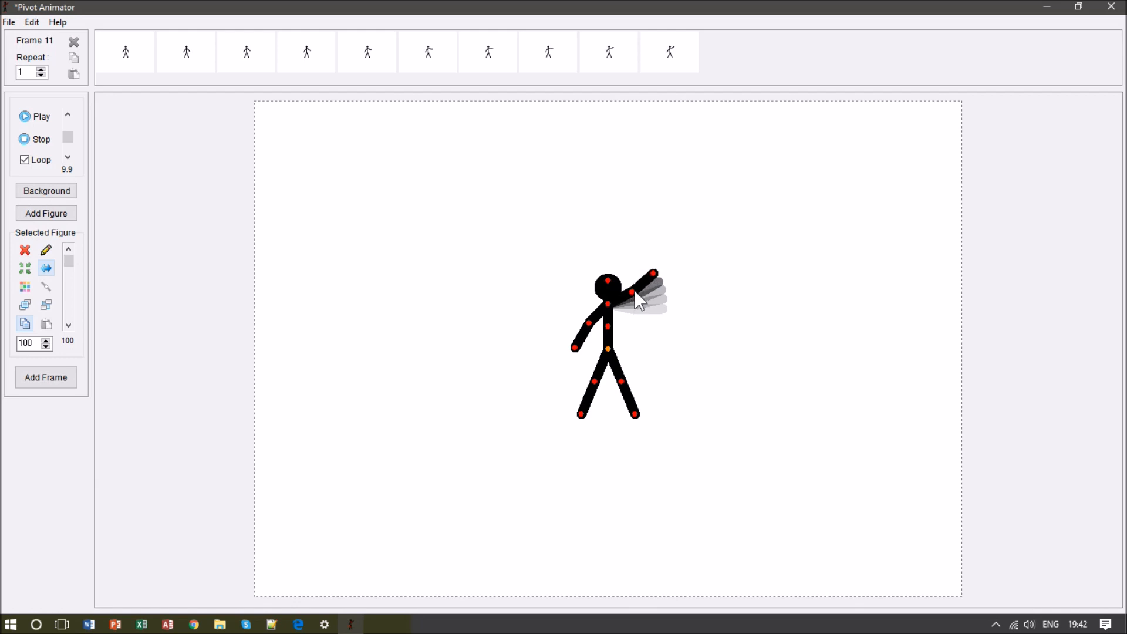
key("Return")
- Wave the raised arm down below shoulder level and back up to it, adding frames 12 to 20
mouse_move(633, 293)
left_mouse_down()
mouse_move(637, 316)
mouse_move(632, 305)
left_mouse_up()
key("Return")
key("Return")
key("Return")
key("Return")
key("Return")
key("Return")
key("Return")
key("Return")
key("Return")
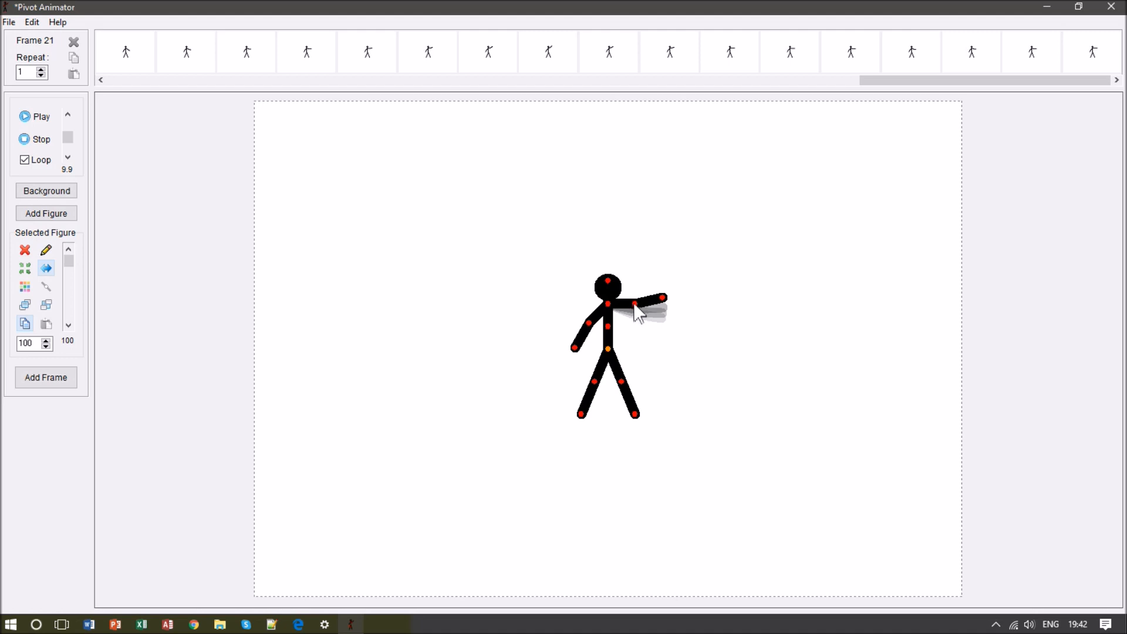
- Raise the waving arm slightly above shoulder level, adding frames 21 and 22
left_click_drag(634, 305, 631, 301)
key("Return")
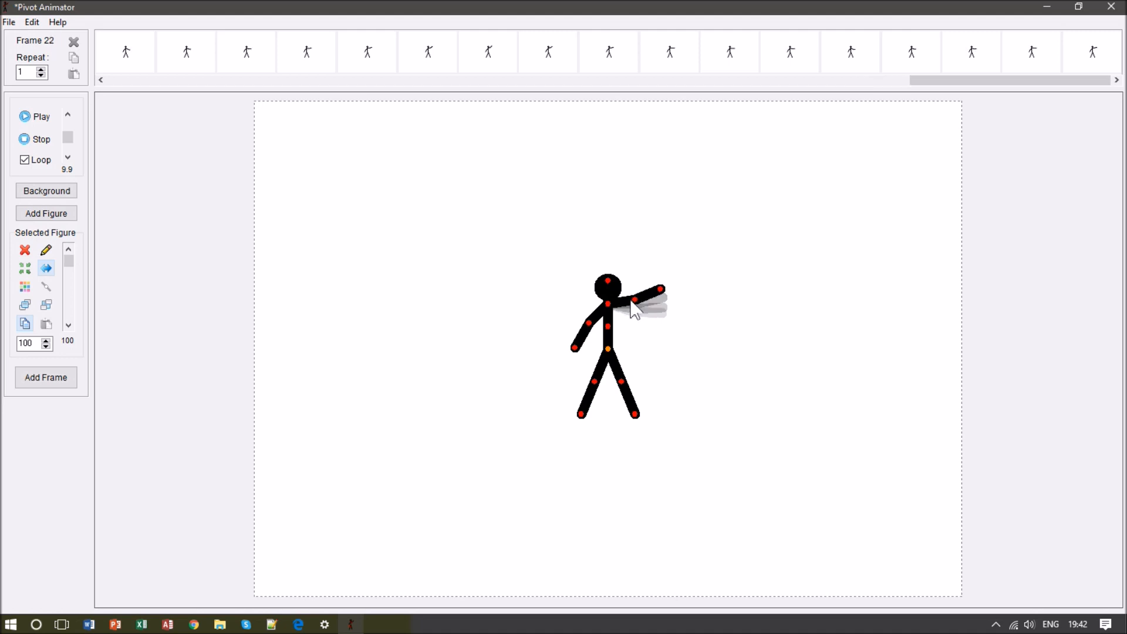
key("Return")
- Continue the wave and gradually lower the arm back to the figure's side, adding frames 23 to 45
left_click_drag(634, 299, 643, 349)
key("Return")
key("Return")
key("Return")
key("Return")
key("Return")
key("Return")
key("Return")
key("Return")
key("Return")
key("Return")
key("Return")
key("Return")
key("Return")
key("Return")
key("Return")
key("Return")
key("Return")
key("Return")
key("Return")
key("Return")
key("Return")
key("Return")
key("Return")
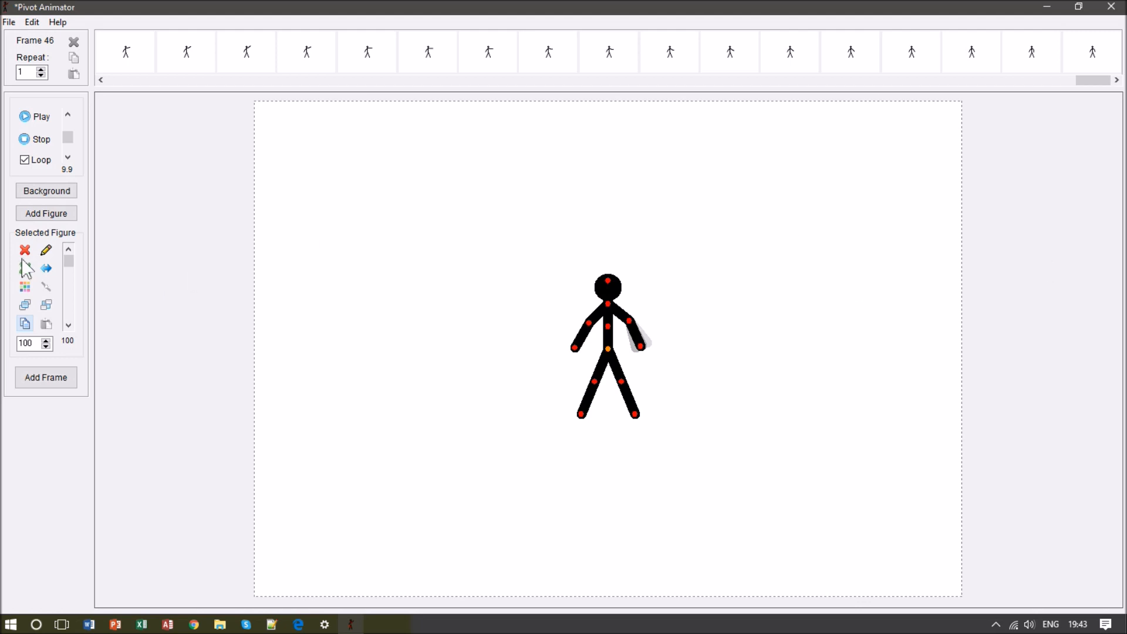
- Try flipping the figure horizontally and back, including with its forearm swung outward, and lower the forearm again
left_click(48, 273)
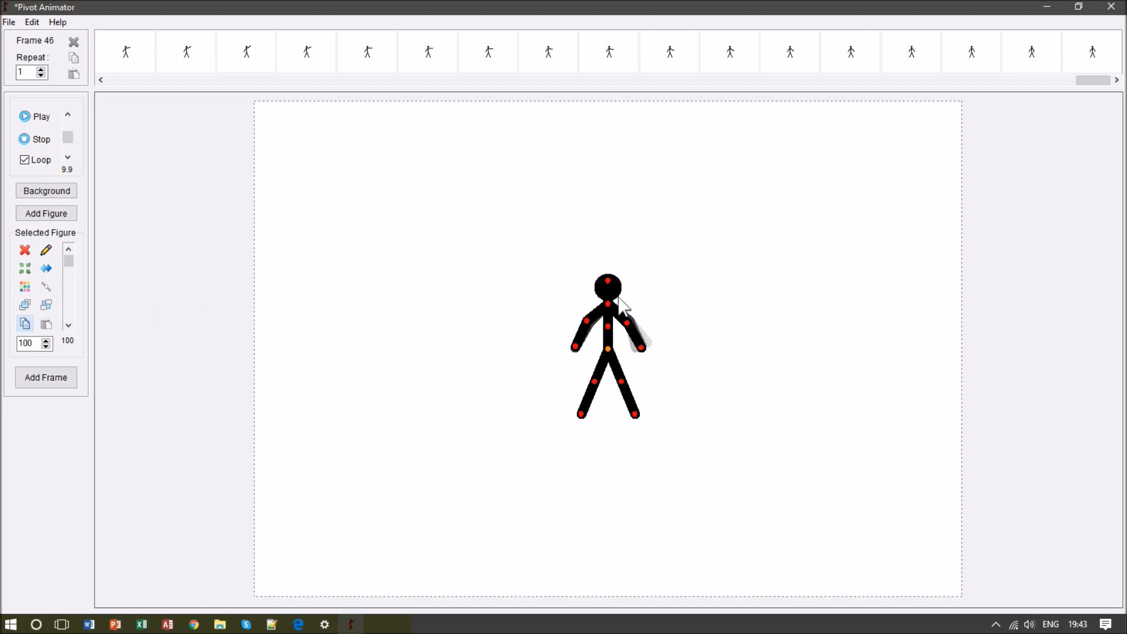
left_click(49, 272)
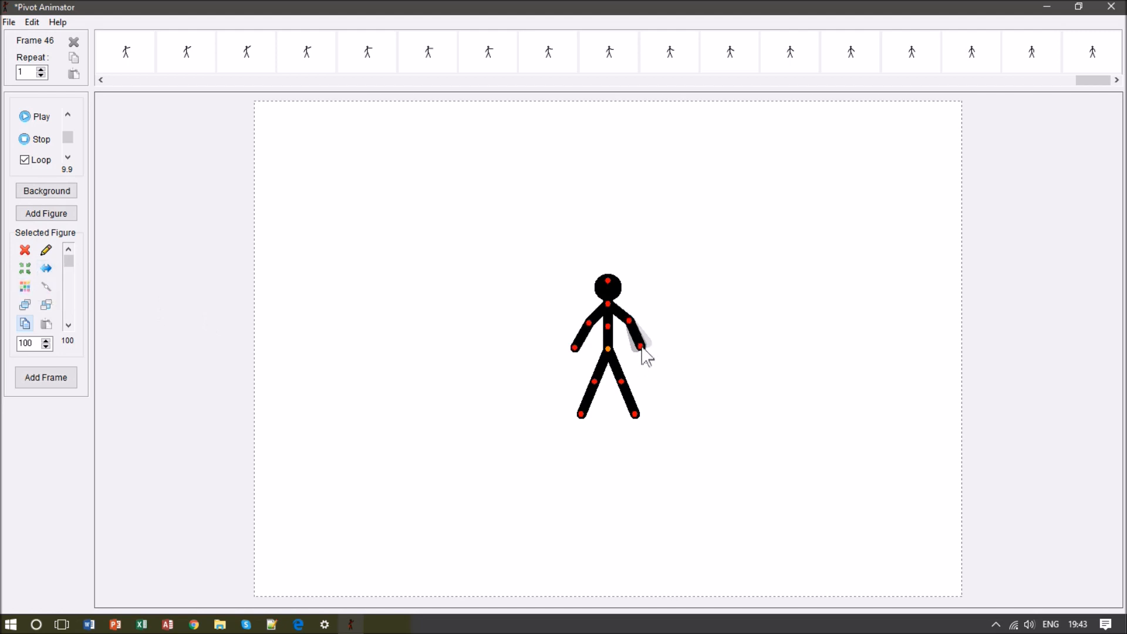
left_click_drag(642, 347, 666, 347)
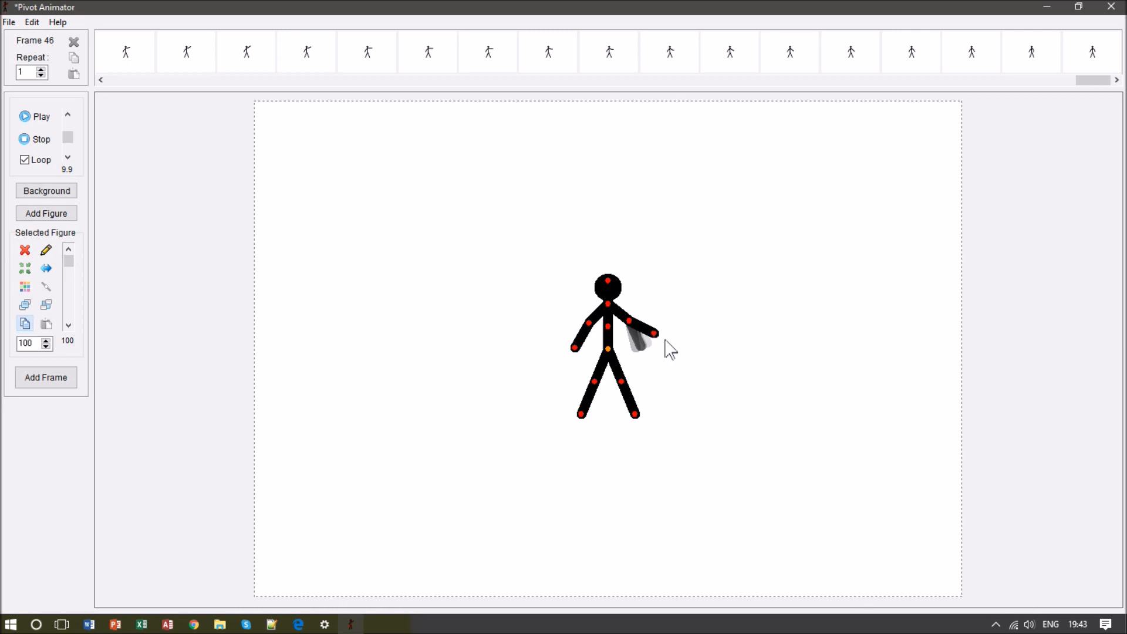
left_click(50, 272)
left_click(49, 273)
left_click(49, 272)
left_click(49, 273)
left_click_drag(653, 337, 641, 360)
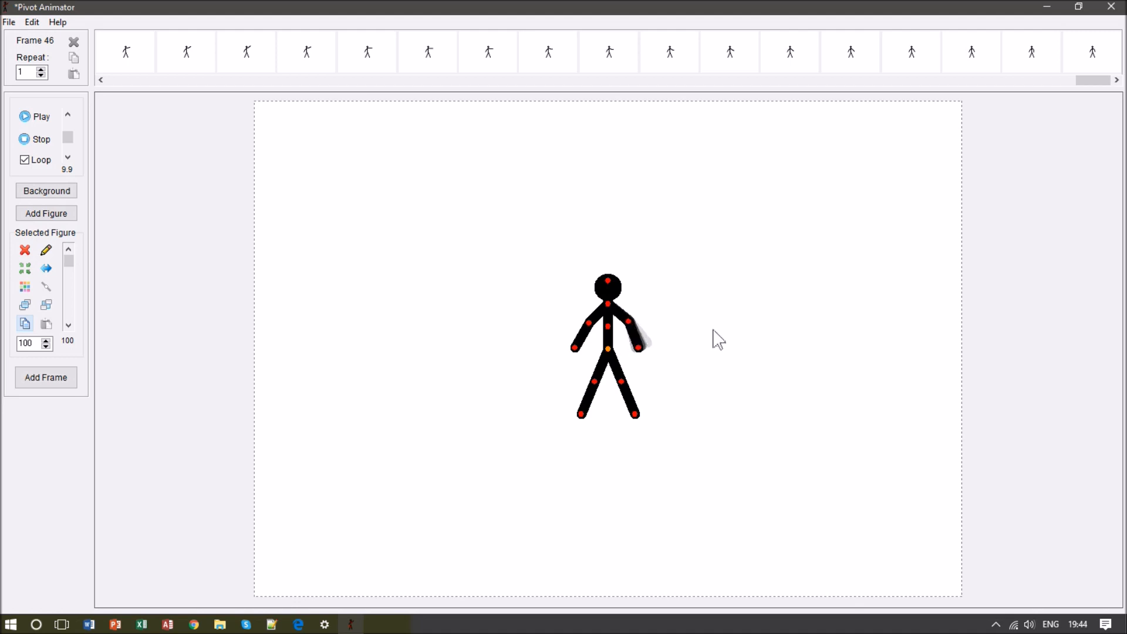
- Add frame 46, and fade the figure's opacity down and back up to 100% across frames 47 to 58
key("space")
left_click_drag(68, 262, 70, 281)
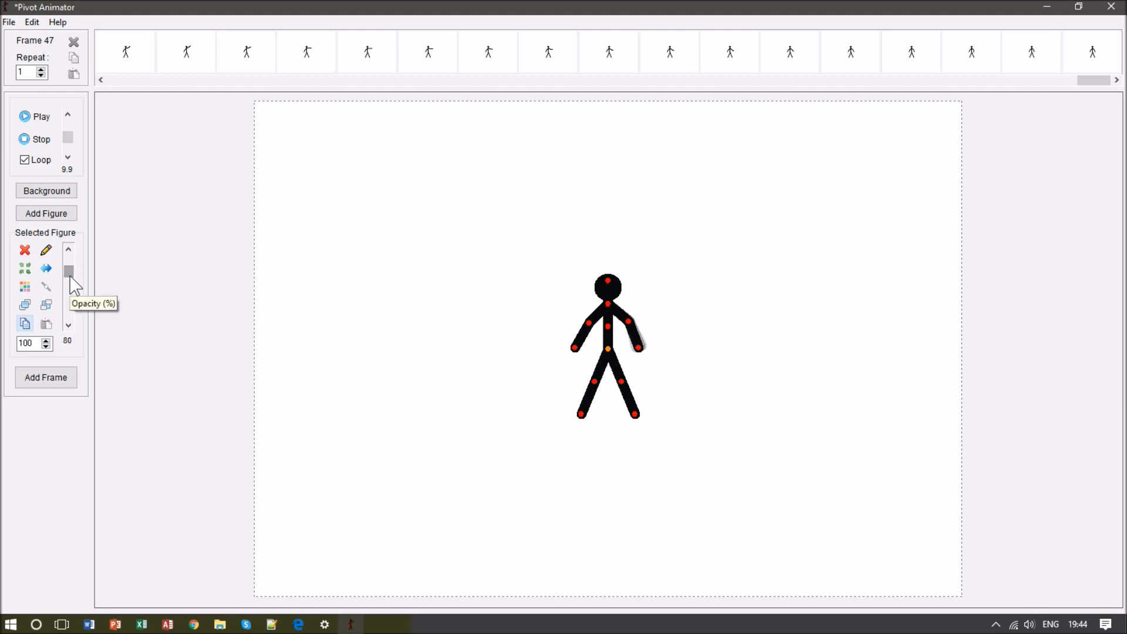
left_click_drag(69, 277, 67, 252)
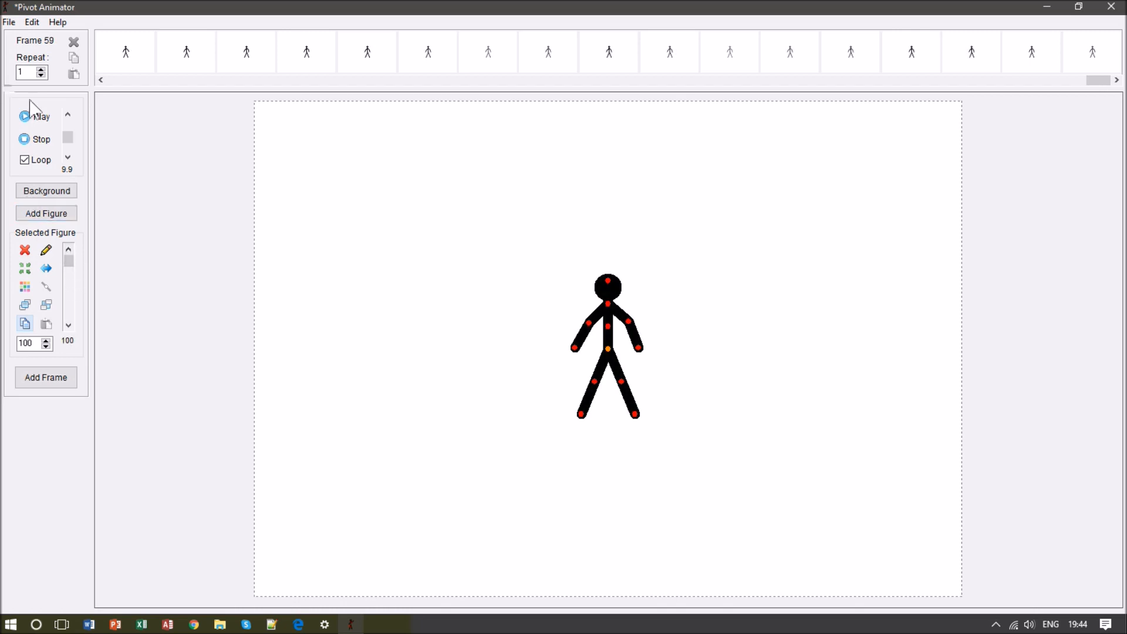
- Turn off looping and play the animation
left_click(24, 160)
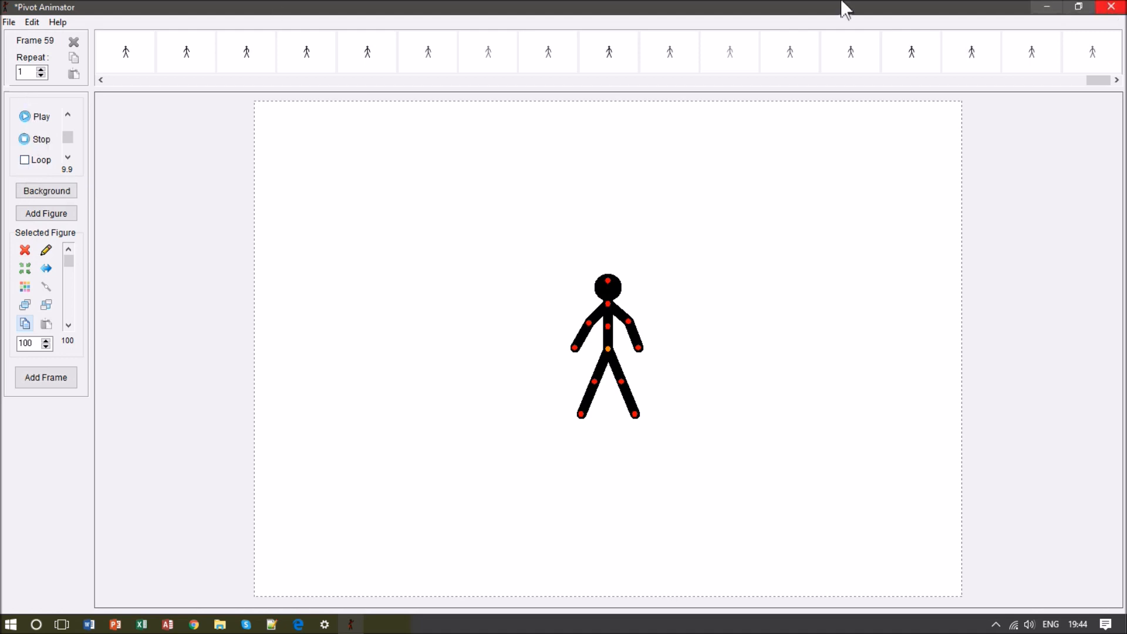
left_click(40, 117)
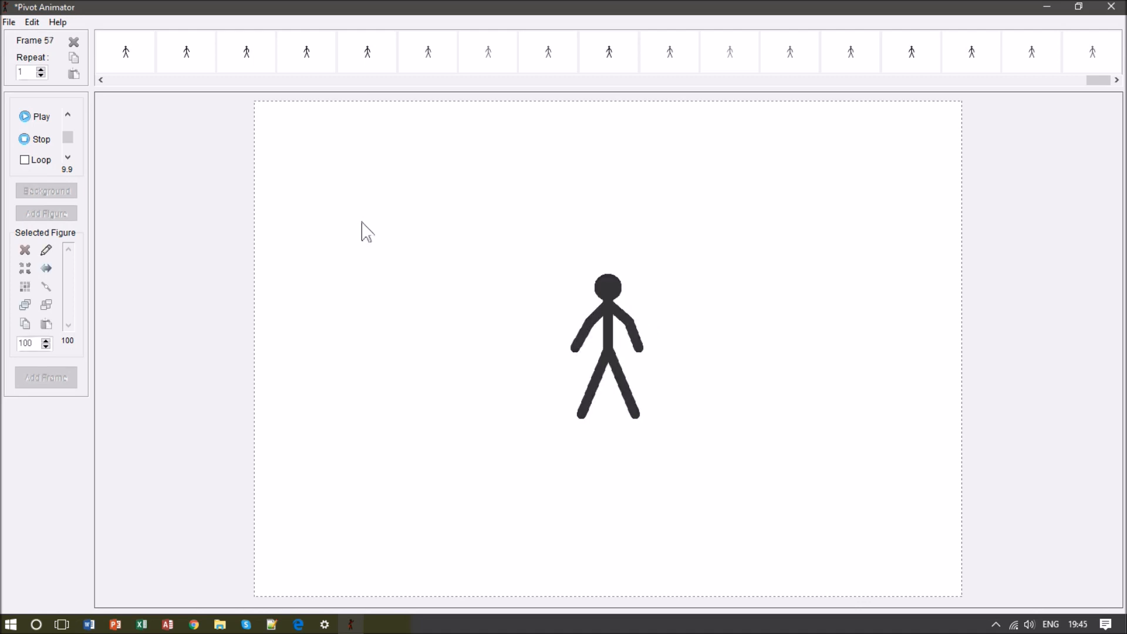
- Fade the figure's opacity down and back to 100% once more, adding frames 59 to 71
mouse_move(69, 261)
left_mouse_down()
mouse_move(71, 298)
mouse_move(70, 260)
left_mouse_up()
key("Return")
key("Return")
key("Return")
key("Return")
key("Return")
key("Return")
key("Return")
key("Return")
key("Return")
key("Return")
key("Return")
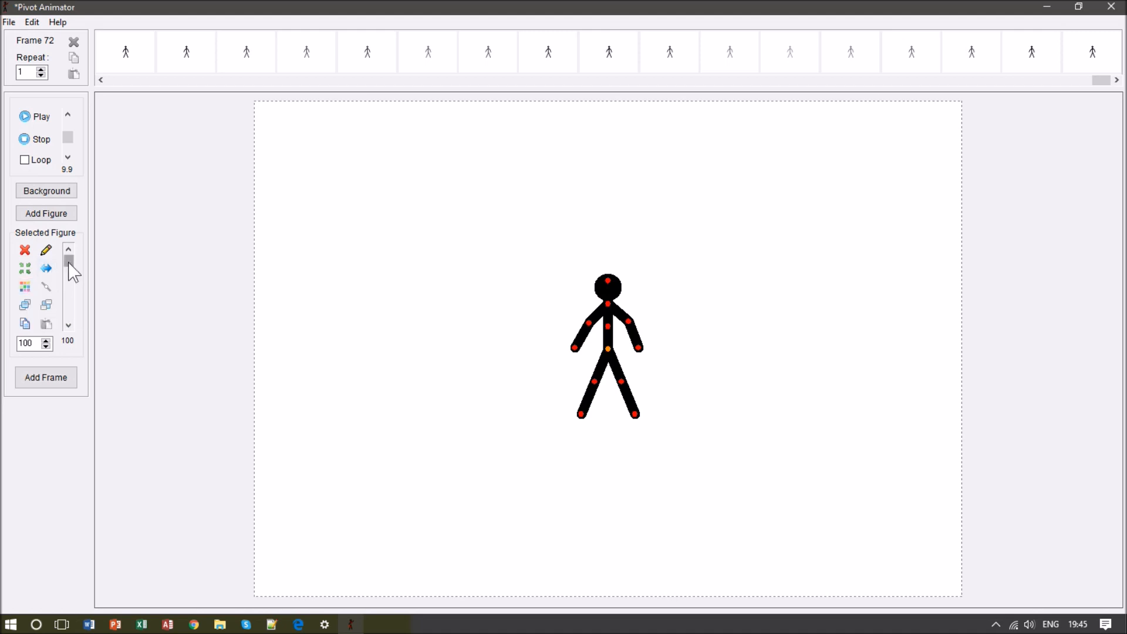
- Fade the figure out gradually to 0% opacity and hold it invisible, adding frames 72 to 82
left_click_drag(68, 264, 66, 300)
key("Return")
key("Return")
key("Return")
key("Return")
key("Return")
left_click_drag(66, 300, 66, 320)
key("Return")
key("Return")
key("Return")
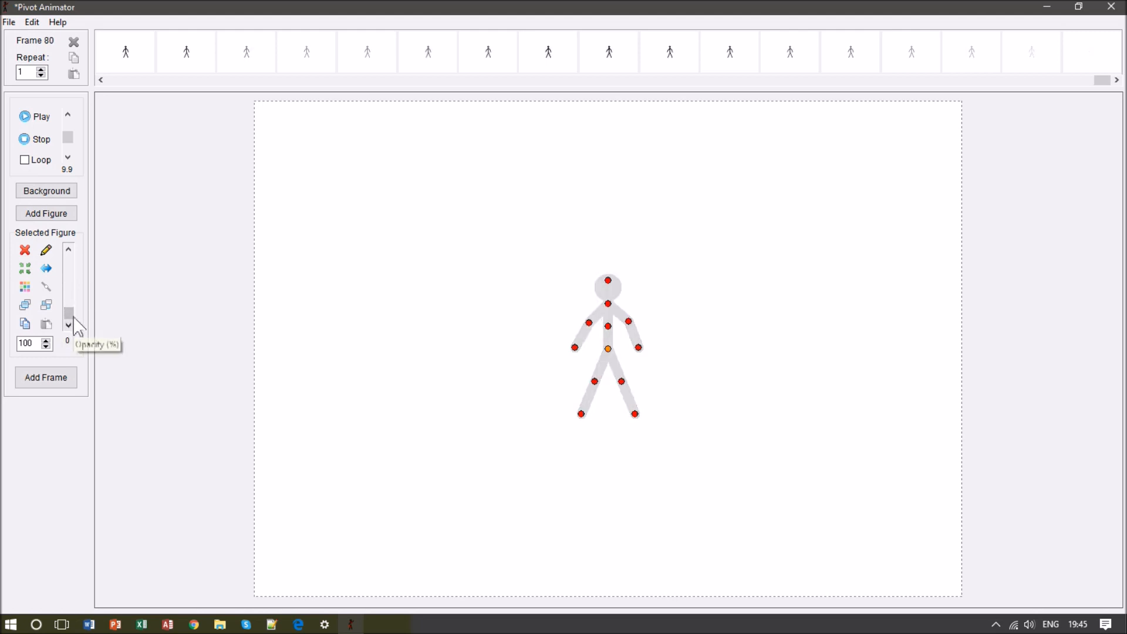
key("Return")
key("Return")
key("Return")
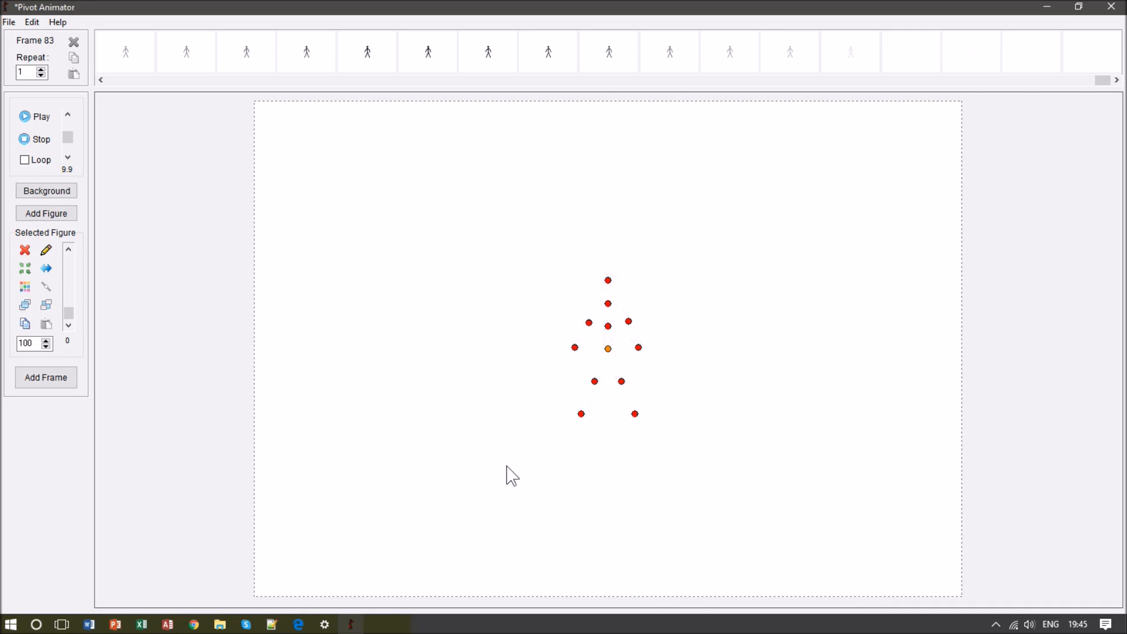
- Define a dark red custom colour (red 179, green 0, blue 4), save it to the custom colours and apply it to the figure
left_click(25, 286)
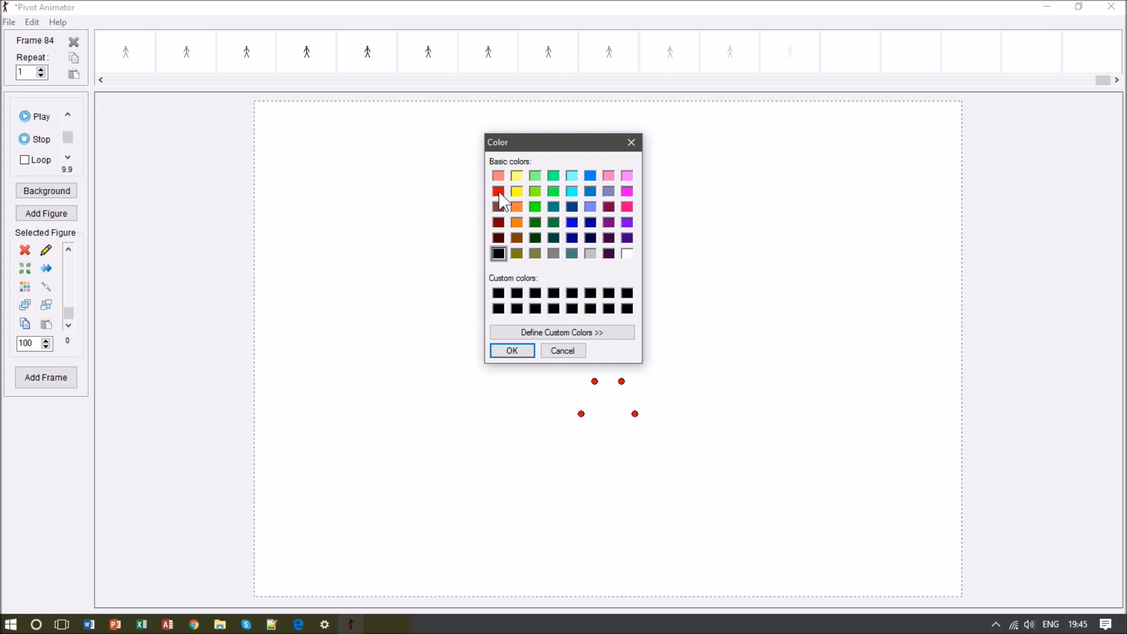
left_click(574, 329)
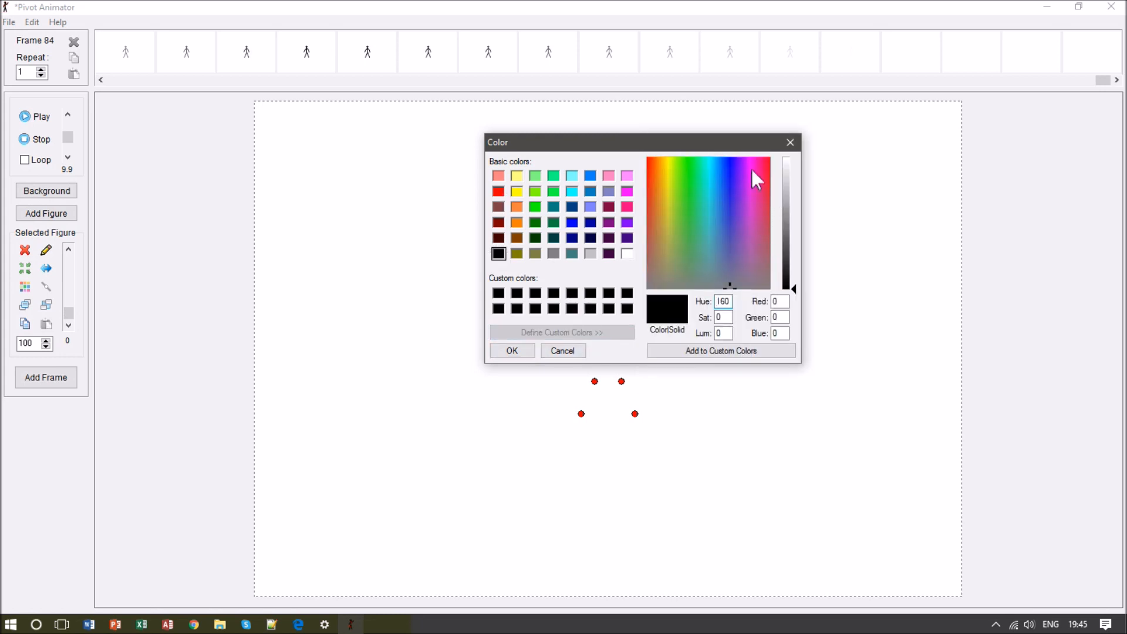
left_click(770, 159)
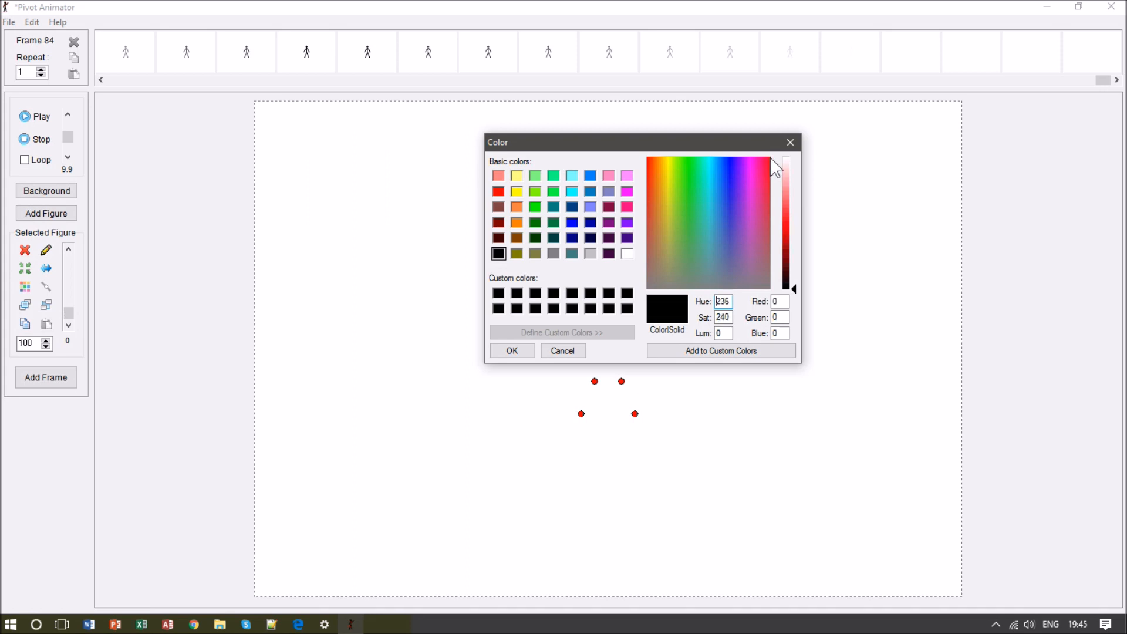
left_click(793, 246)
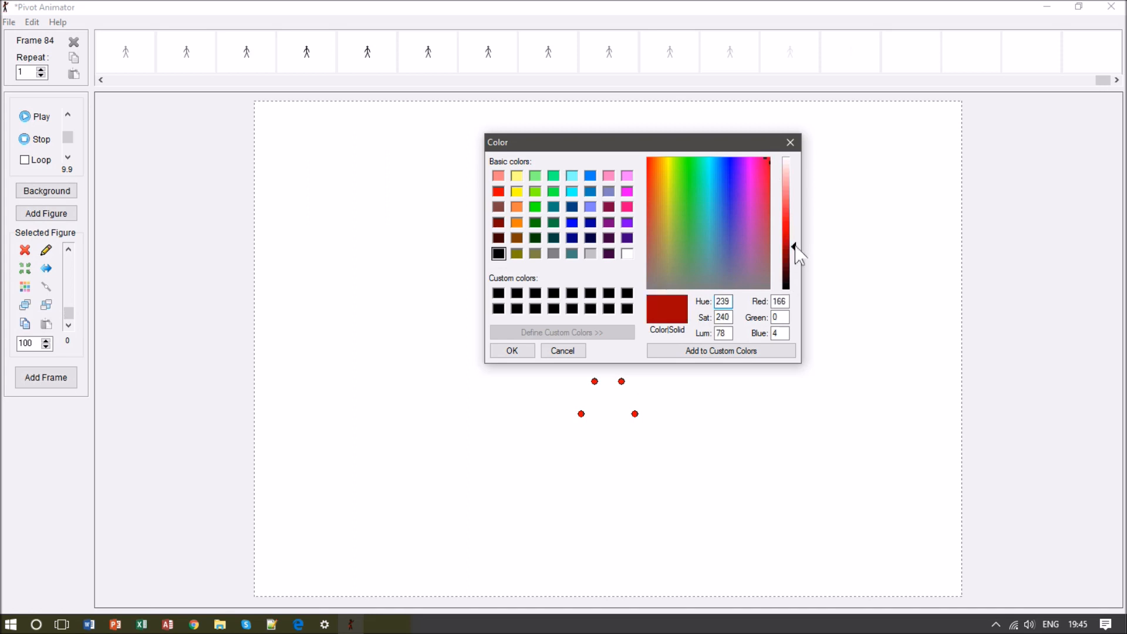
left_click_drag(796, 247, 800, 251)
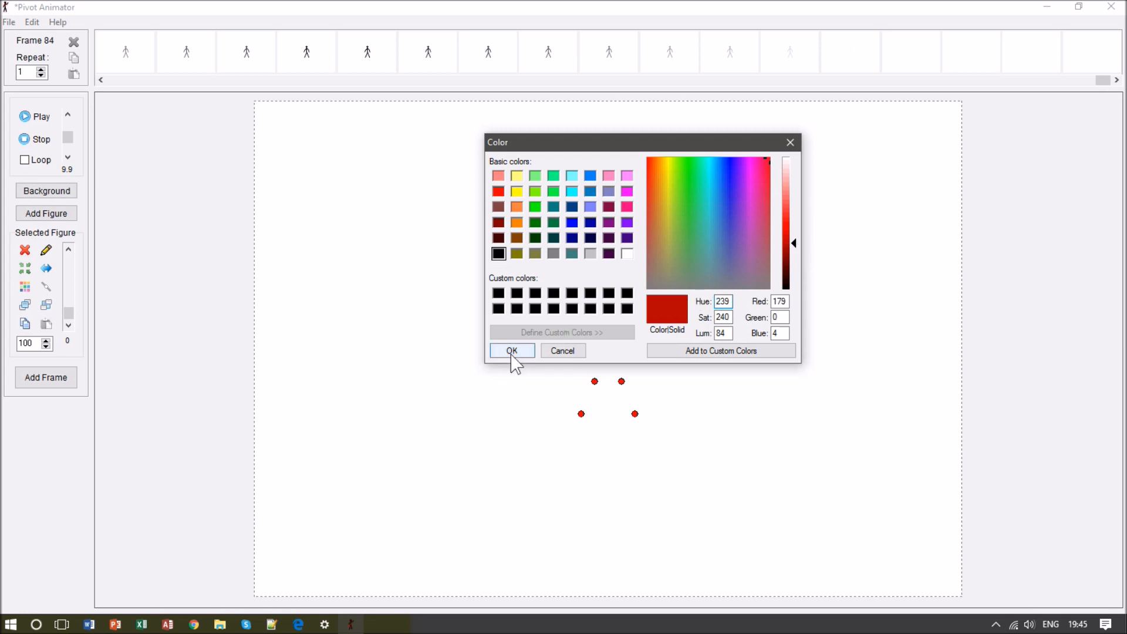
left_click(692, 351)
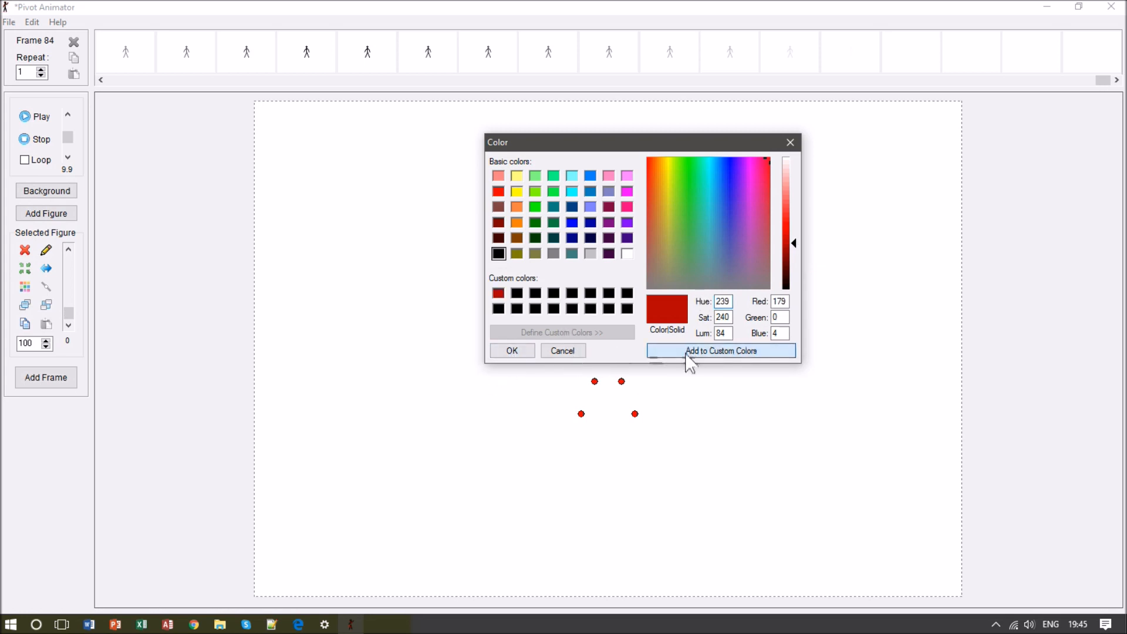
left_click(508, 351)
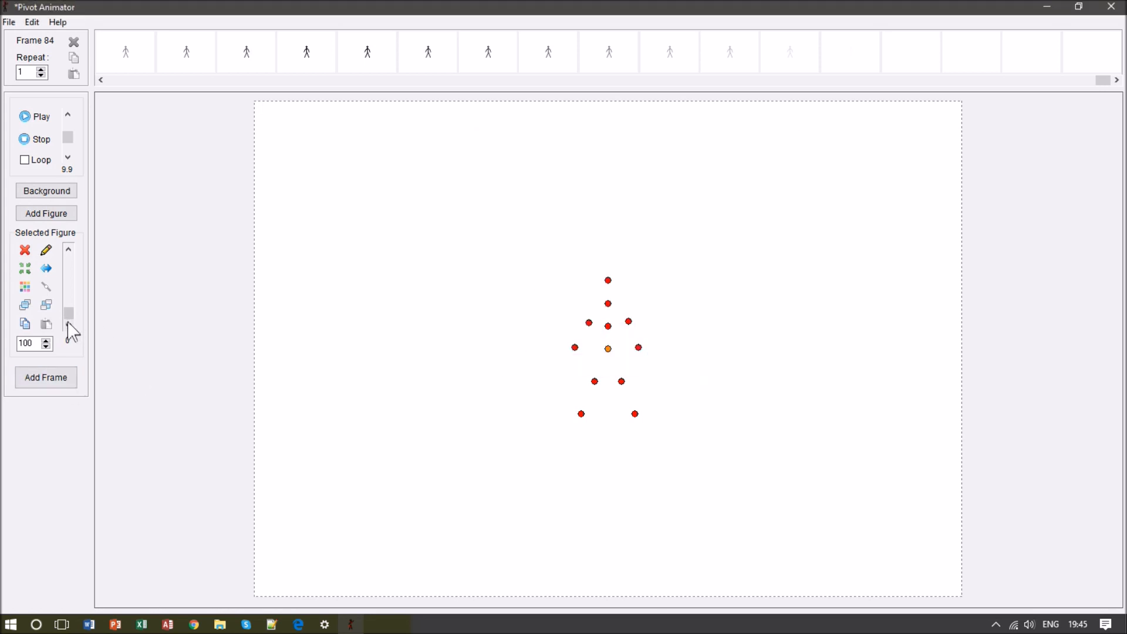
- Fade the red figure in gradually to 100% opacity, adding frames 84 to 90
left_click_drag(72, 316, 71, 309)
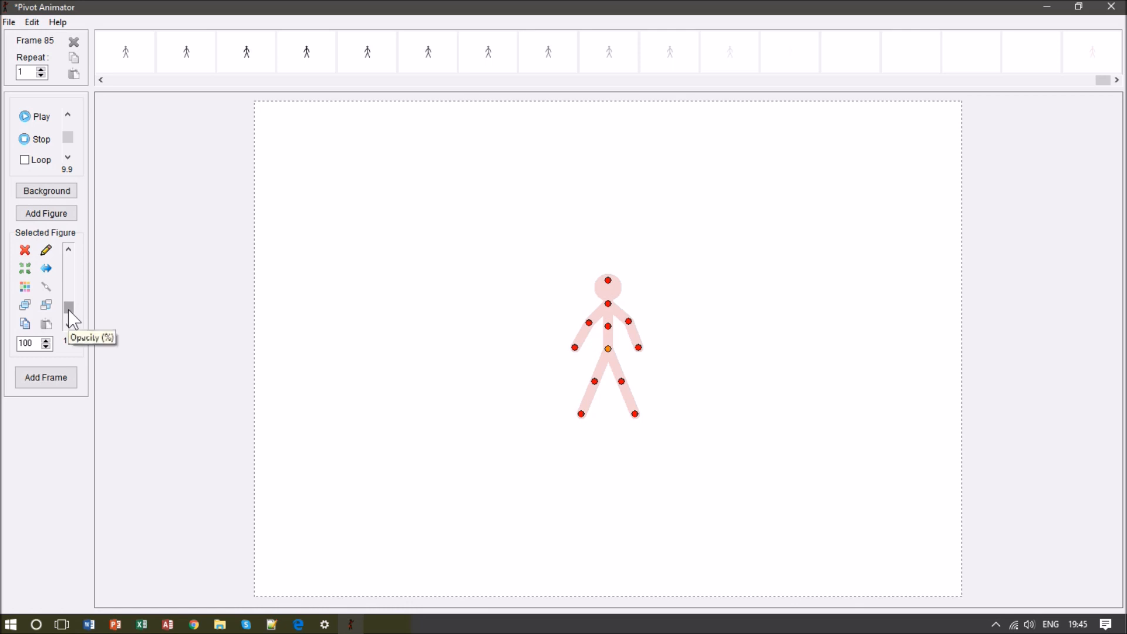
left_click_drag(75, 318, 71, 254)
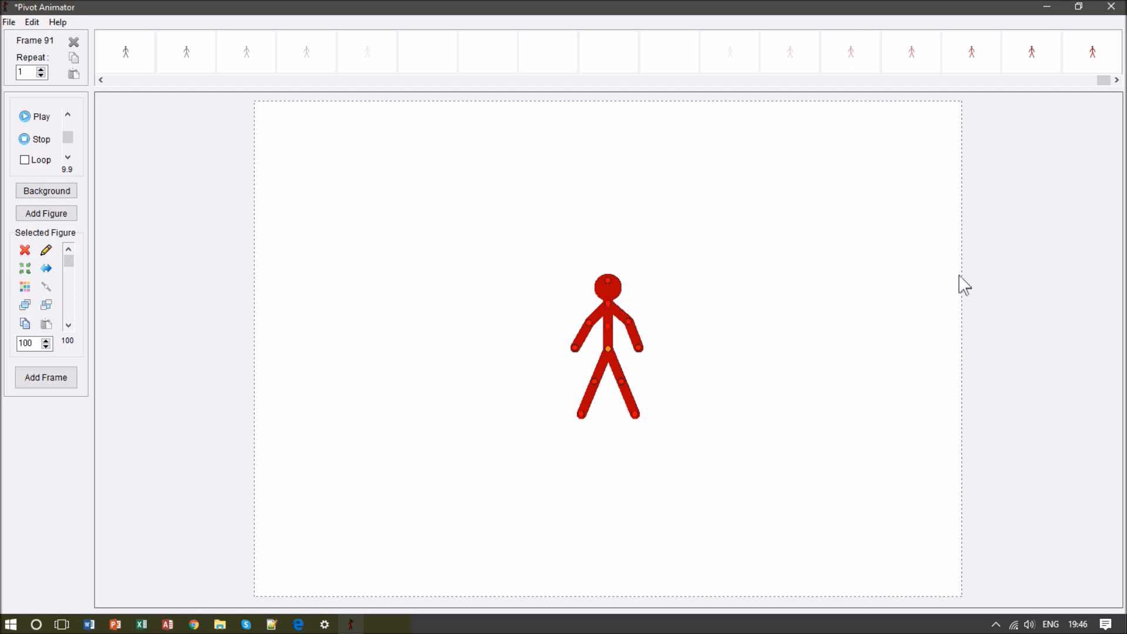
- Vary the red figure's opacity and return it to 100% while adding frames 91 to 96, and play the animation
mouse_move(69, 258)
left_mouse_down()
mouse_move(73, 280)
mouse_move(73, 259)
left_mouse_up()
key("Return")
key("Return")
key("Return")
key("Return")
key("Return")
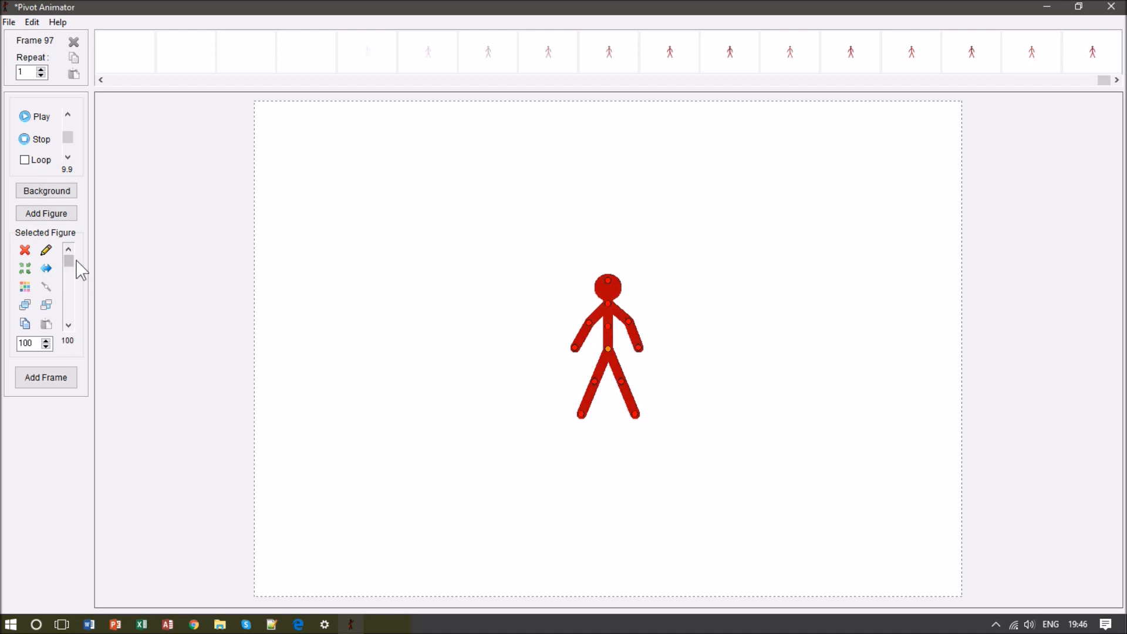
left_click(35, 116)
- Raise both of the red figure's arms outward in small increments, adding frames 97 to 101
left_click_drag(630, 322, 582, 323)
key("Return")
left_click_drag(583, 316, 649, 324)
key("Return")
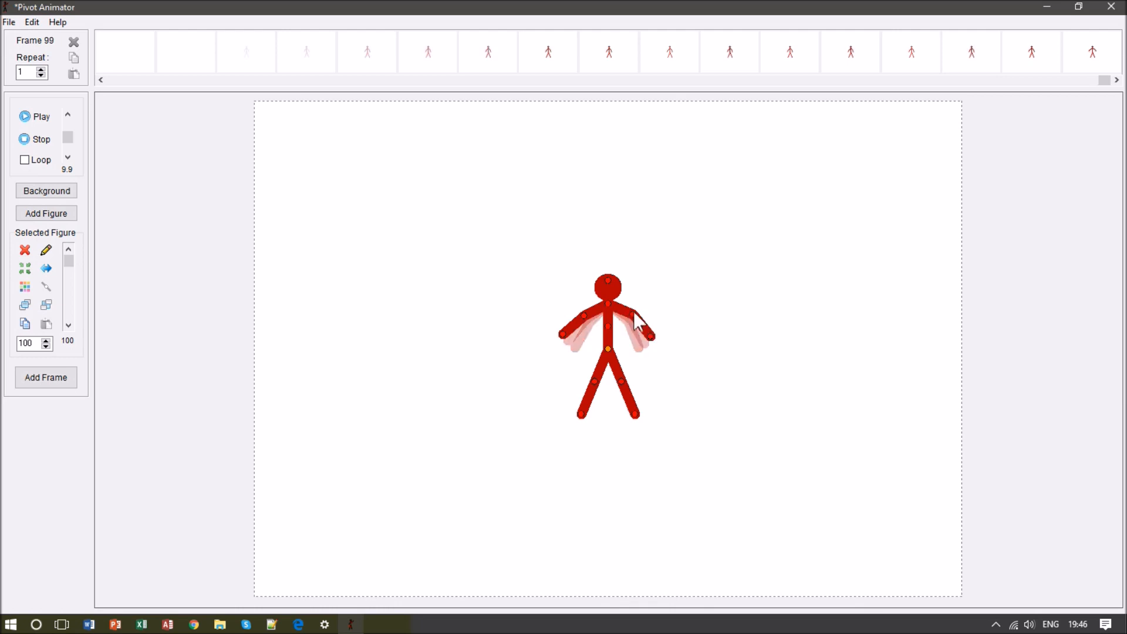
mouse_move(640, 311)
left_mouse_down()
mouse_move(582, 311)
mouse_move(639, 317)
left_mouse_up()
key("Return")
key("Return")
key("Return")
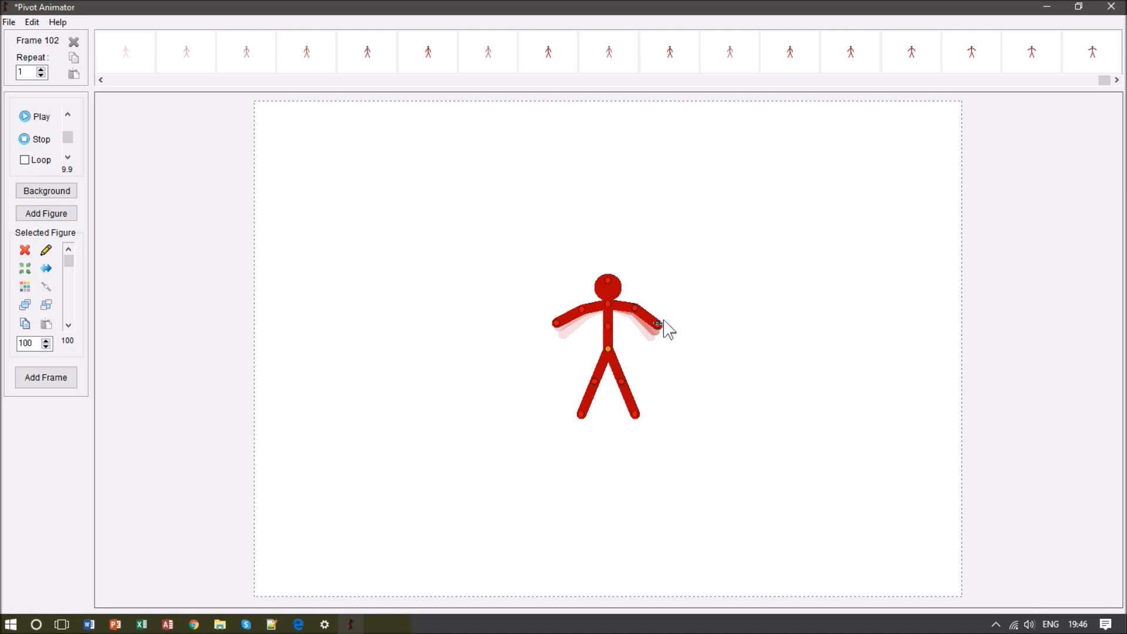
- Swing both of the red figure's forearms upward above the elbows in small increments, adding frames 102 to 111
left_click_drag(660, 329, 665, 300)
key("Return")
key("Return")
key("Return")
key("Return")
key("Return")
key("Return")
left_click_drag(556, 323, 552, 314)
key("Return")
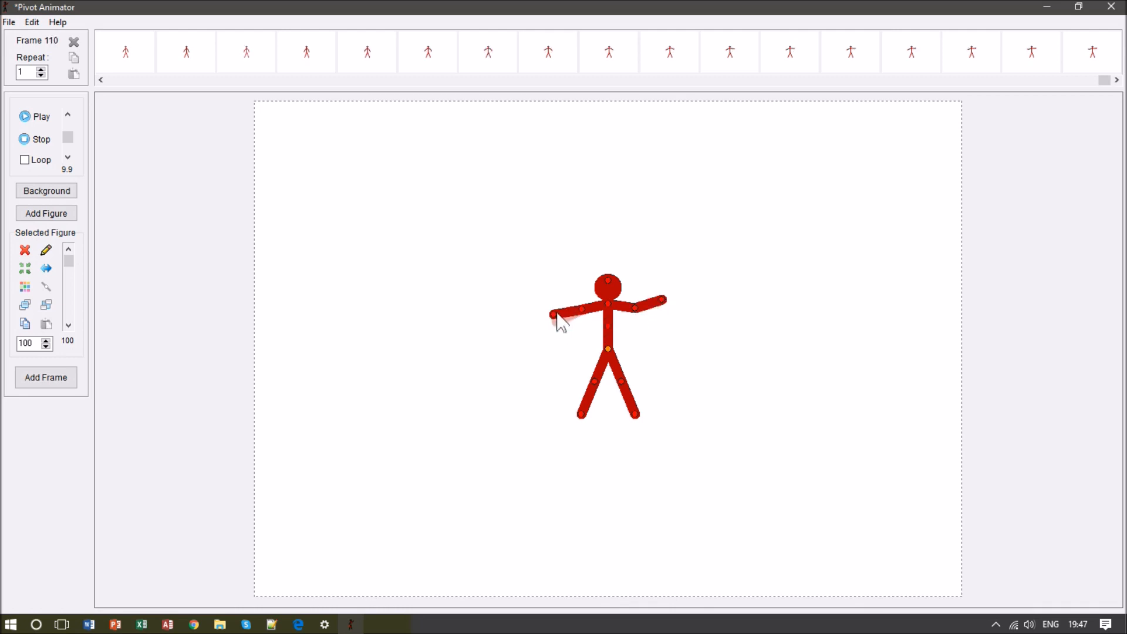
left_click_drag(553, 316, 553, 302)
key("Return")
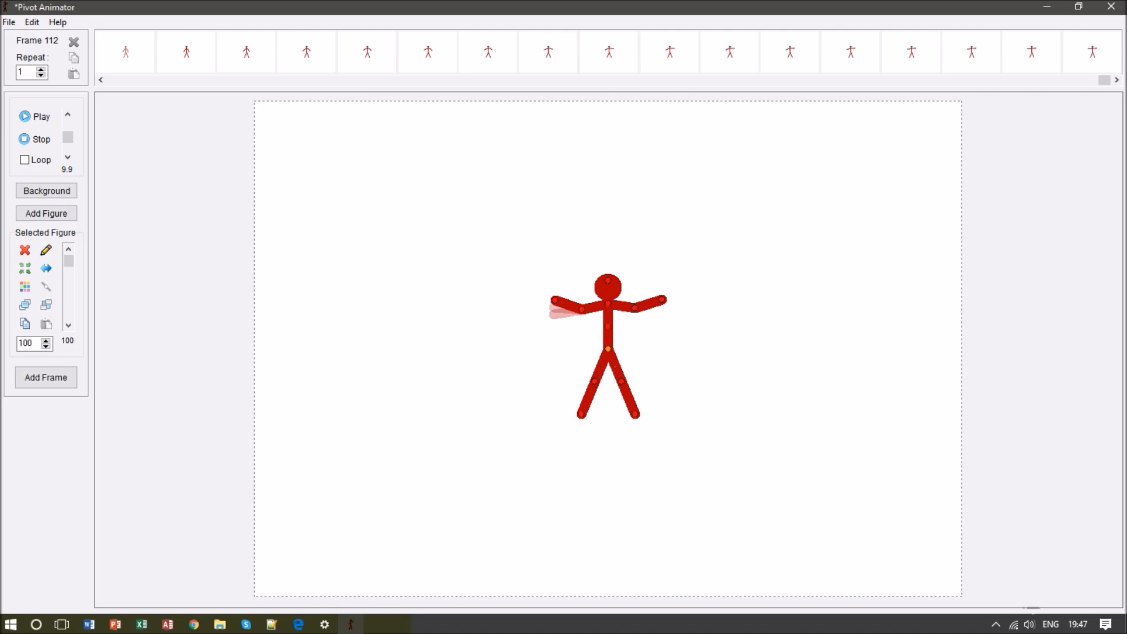
- Bob the figure's upper body up and down slightly at the neck joint, adding frames 112 to 119
mouse_move(609, 306)
left_mouse_down()
mouse_move(611, 316)
mouse_move(610, 299)
left_mouse_up()
key("Return")
key("Return")
key("Return")
key("Return")
key("Return")
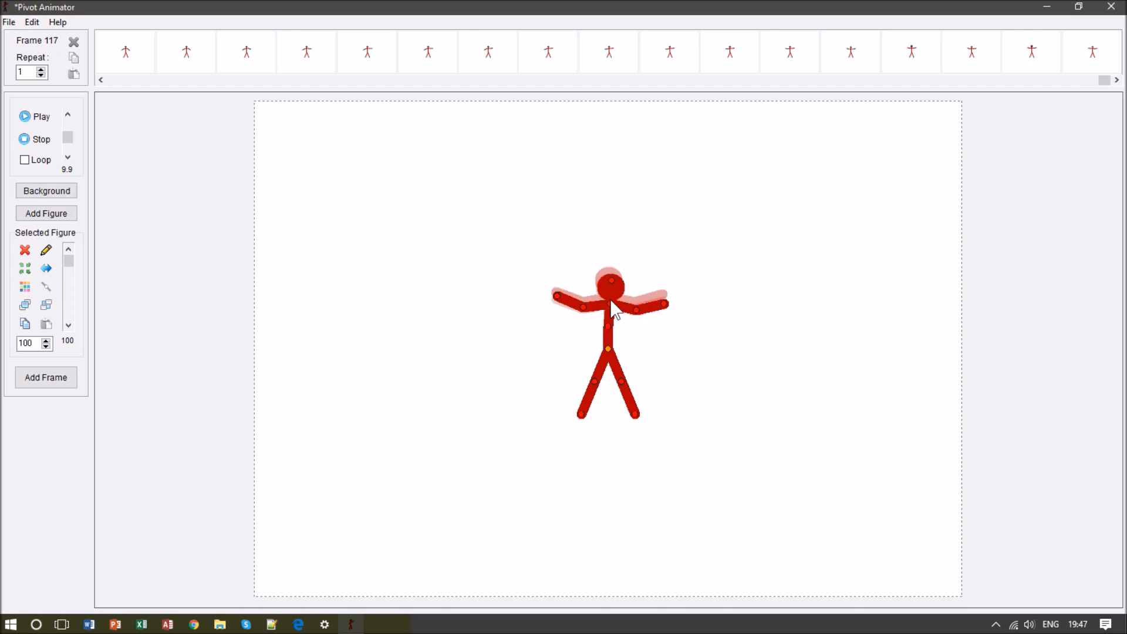
left_click_drag(610, 302, 608, 299)
key("Return")
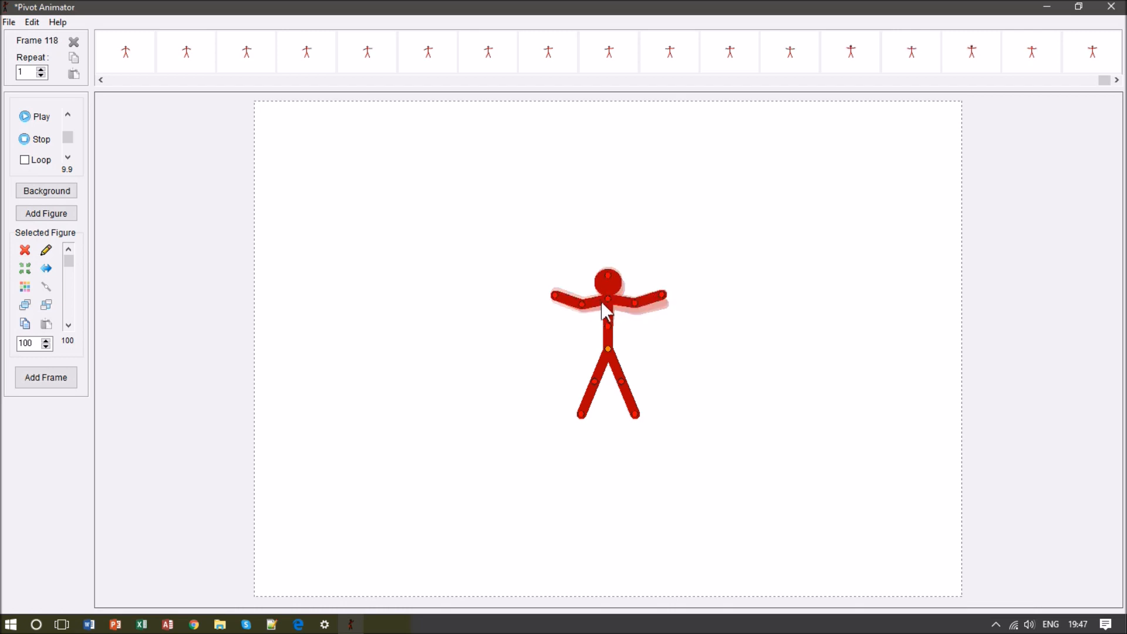
left_click_drag(608, 298, 608, 304)
key("Return")
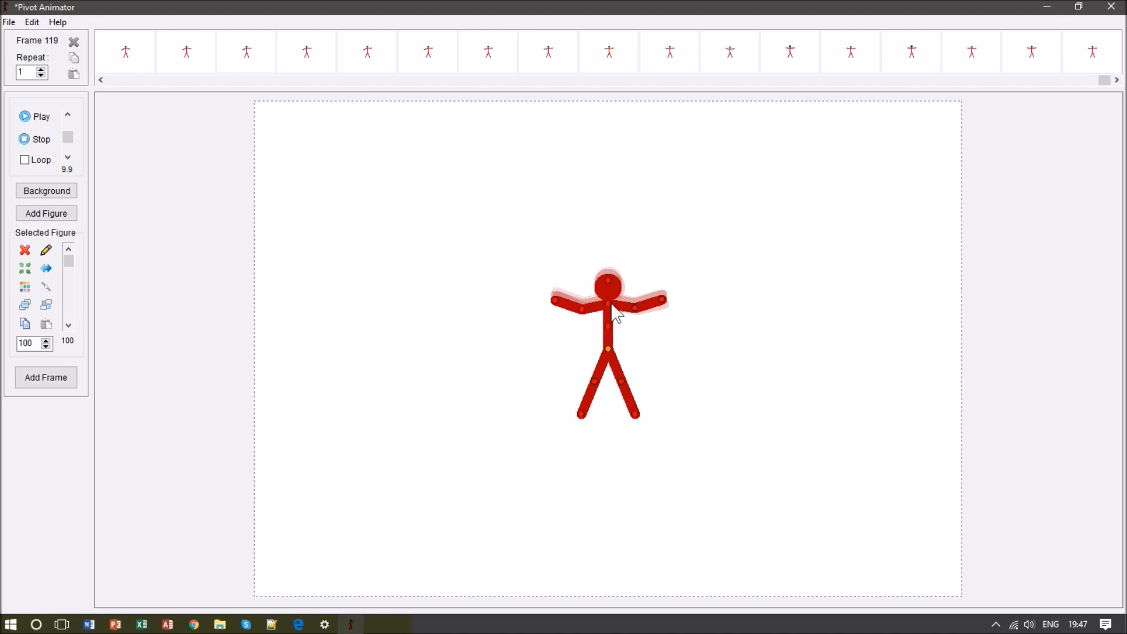
left_click_drag(608, 303, 609, 299)
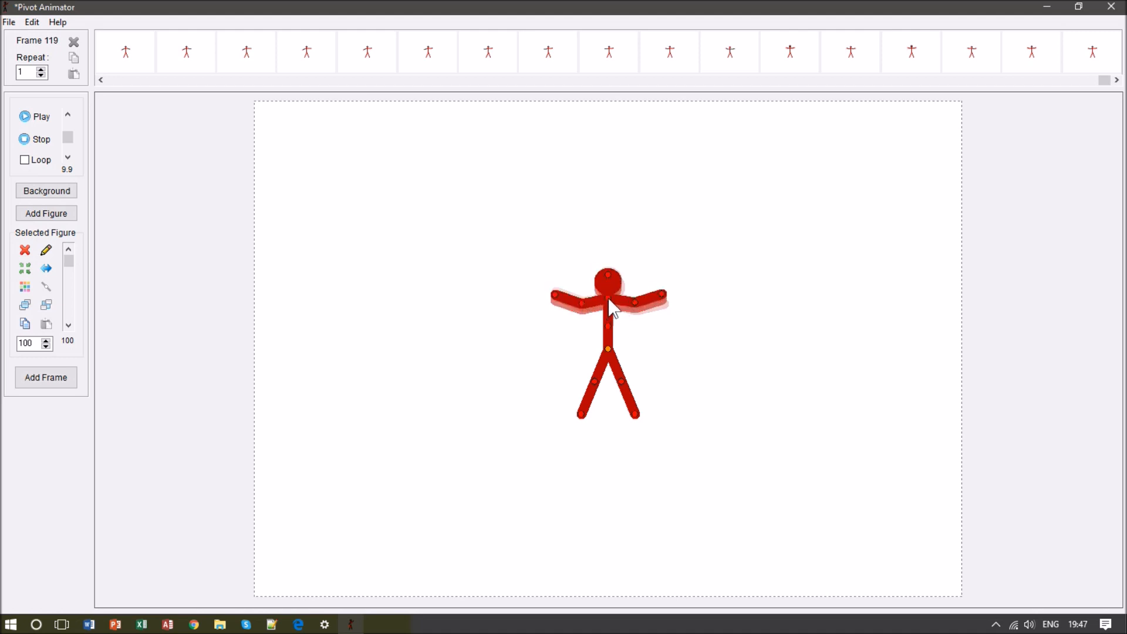
key("Return")
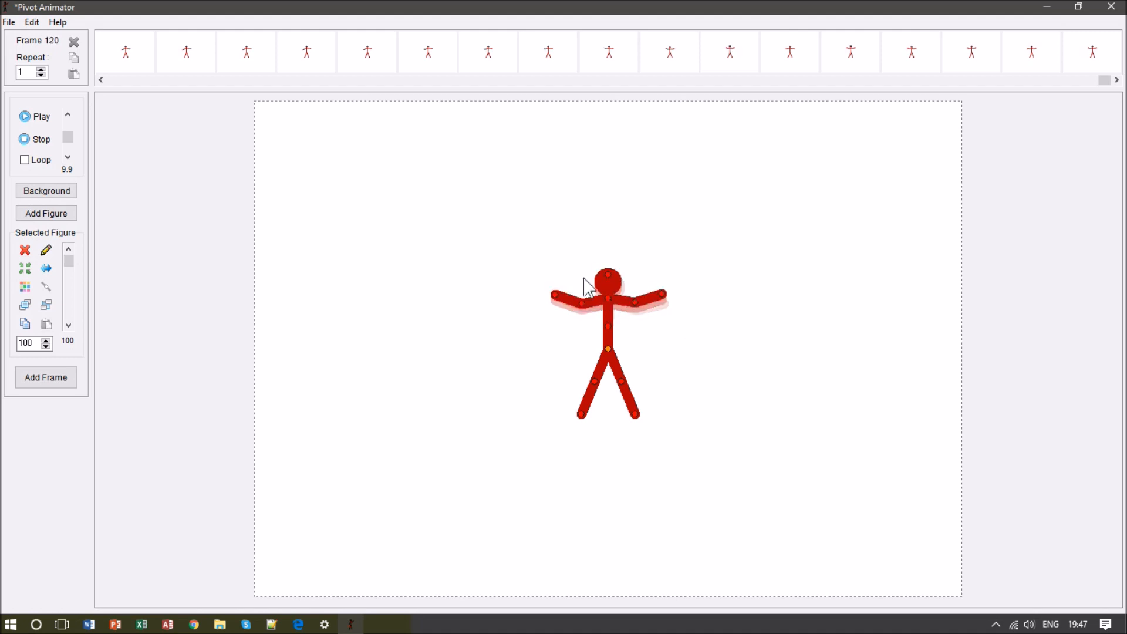
- Continue the upper-body bobbing with slightly deeper dips and return it to its original height, adding frames 120 to 127
left_click_drag(609, 298, 610, 303)
key("Return")
left_click_drag(609, 304, 609, 303)
key("Return")
key("Return")
key("Return")
left_click_drag(609, 304, 608, 311)
key("Return")
key("Return")
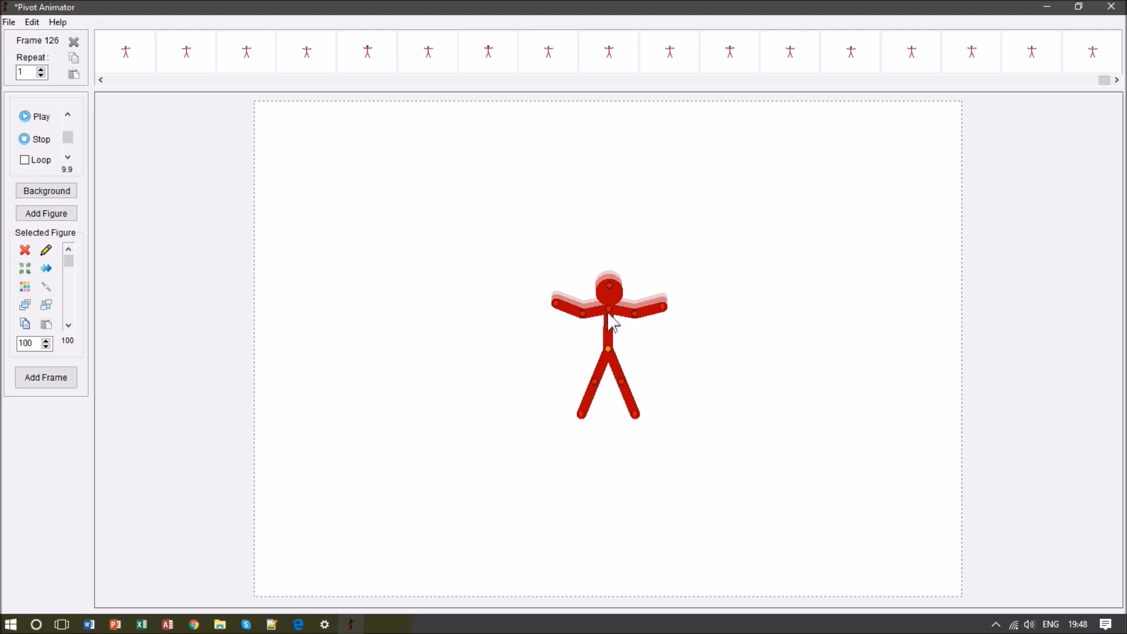
left_click_drag(609, 311, 610, 311)
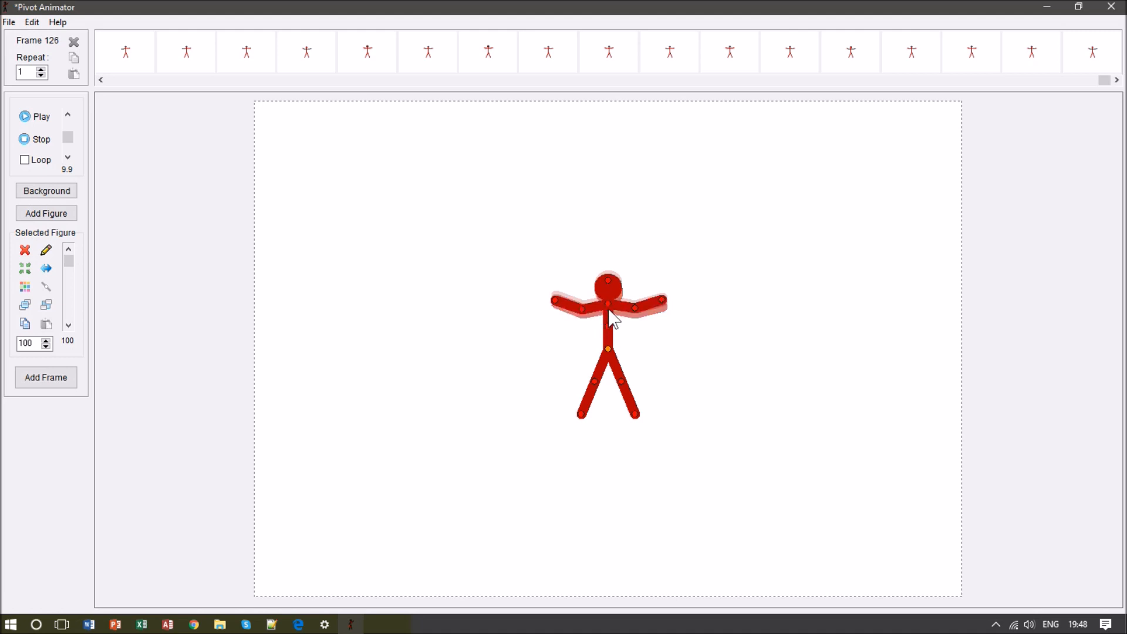
key("space")
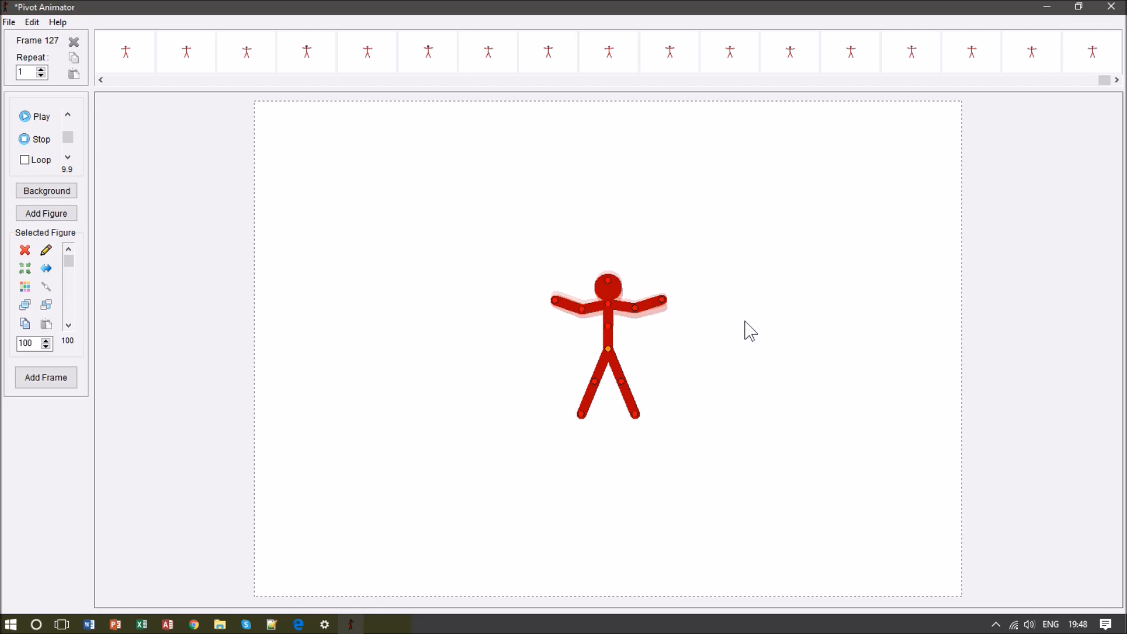
key("space")
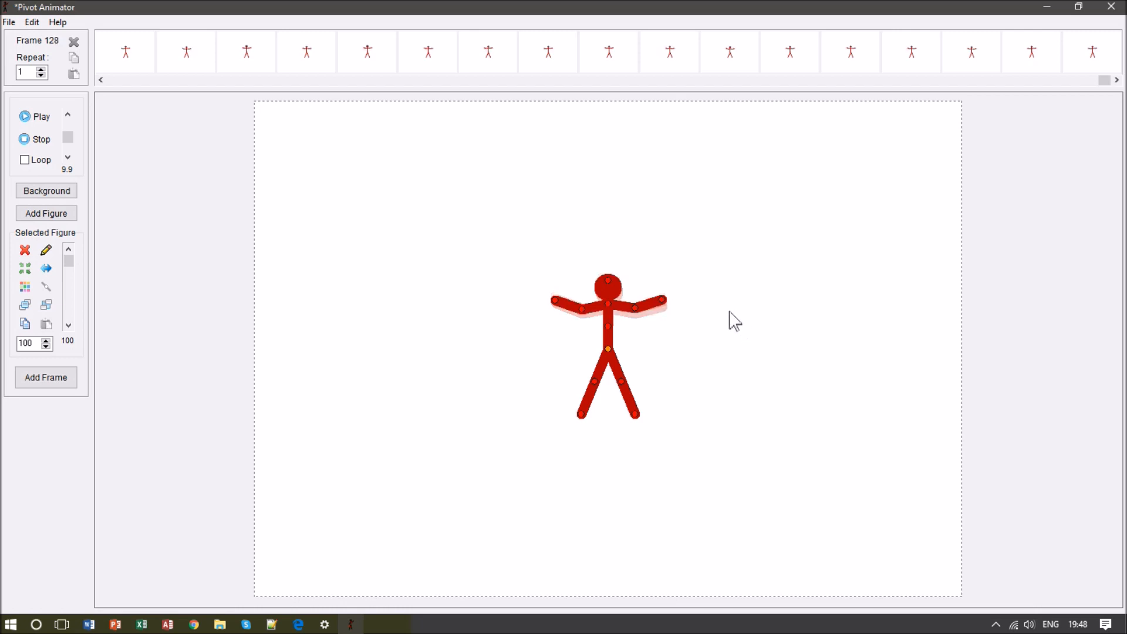
- Lower both forearms gradually below the elbows, adding frames 128 to 130
left_click_drag(663, 299, 663, 305)
key("space")
left_click_drag(553, 303, 555, 317)
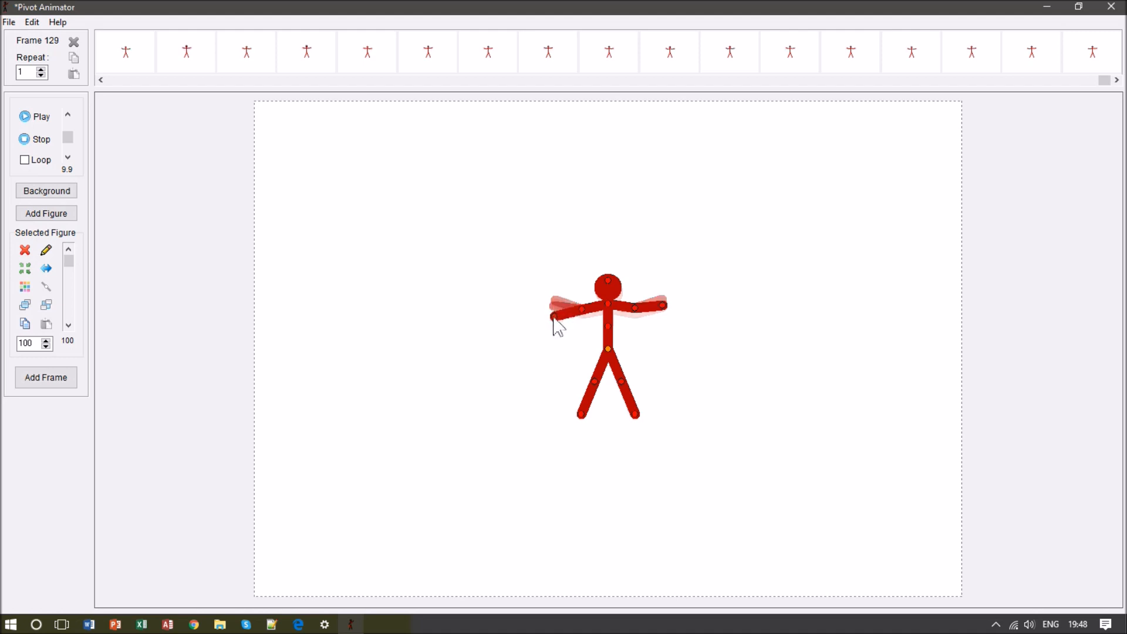
left_click_drag(663, 306, 661, 319)
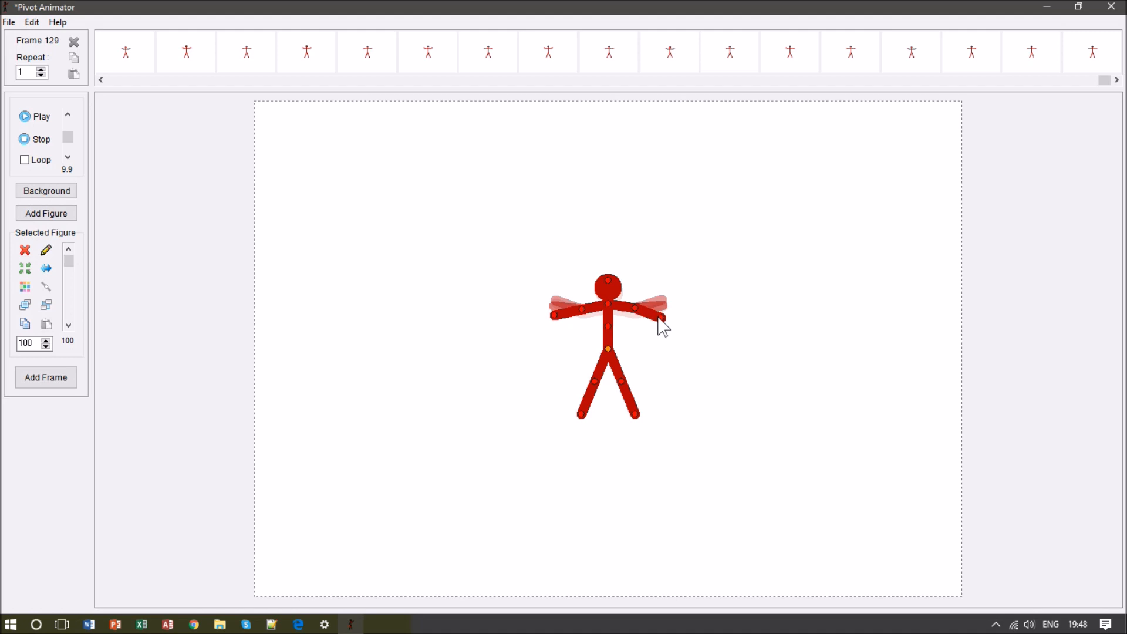
key("space")
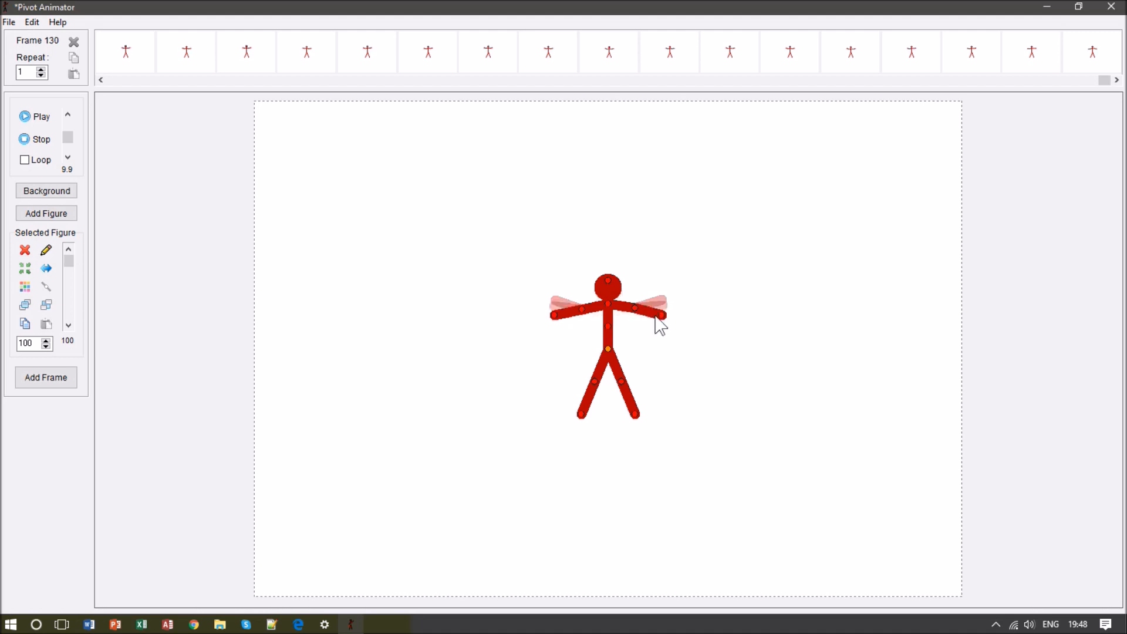
left_click_drag(664, 317, 662, 324)
left_click_drag(550, 320, 558, 322)
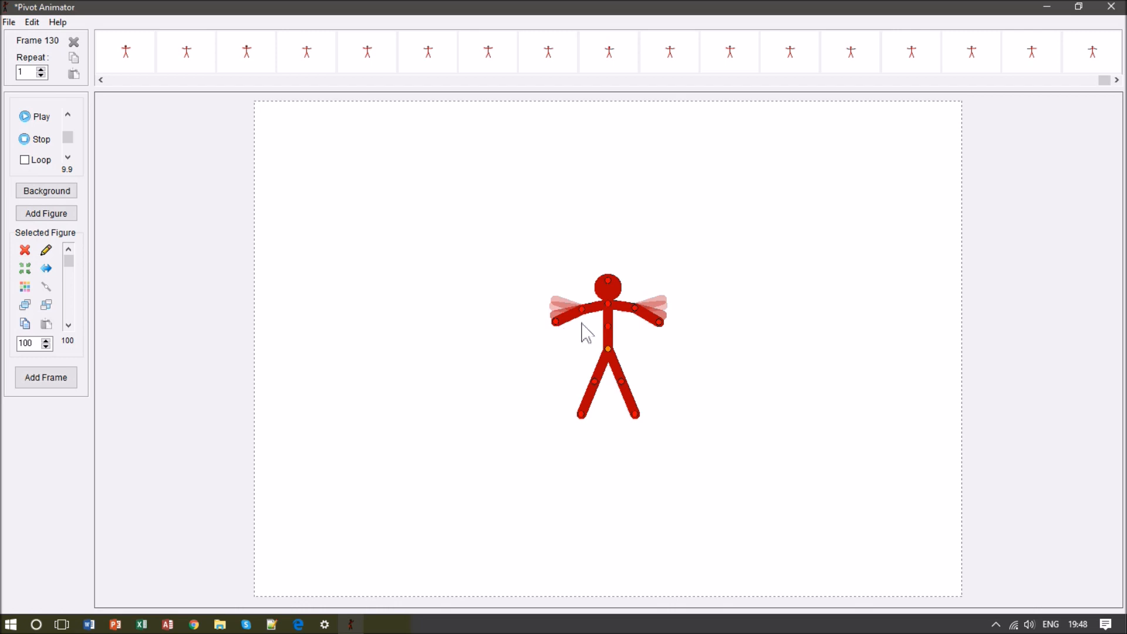
key("space")
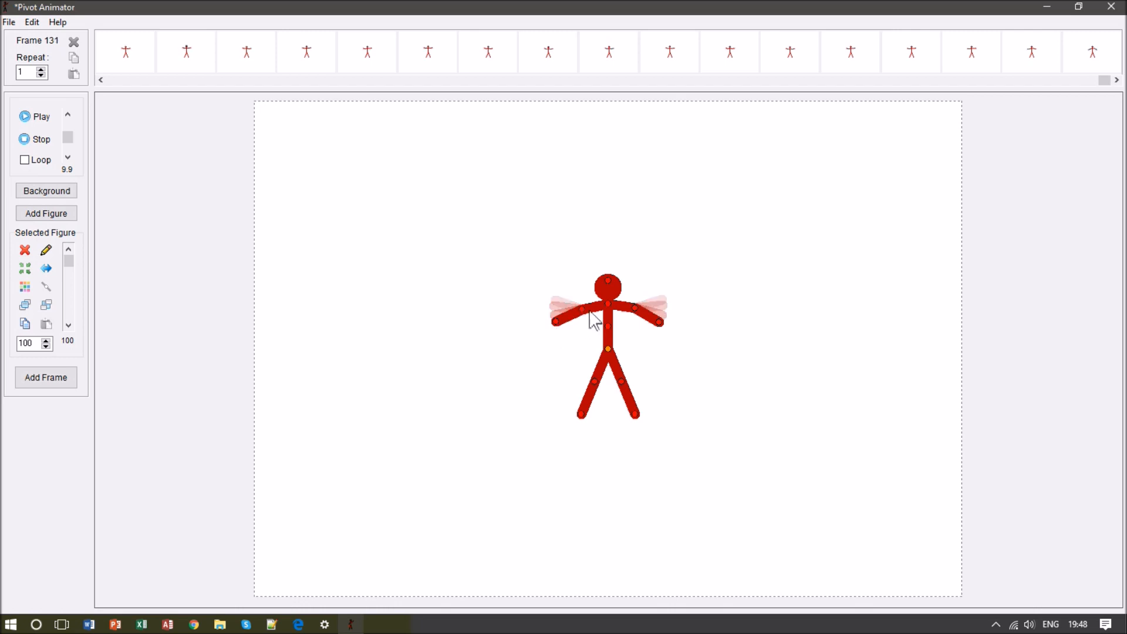
- Bring both arms down to the figure's sides, adding frames 131 to 133
left_click_drag(659, 325, 656, 330)
left_click_drag(558, 327, 639, 345)
key("Return")
key("Return")
left_click_drag(584, 314, 589, 324)
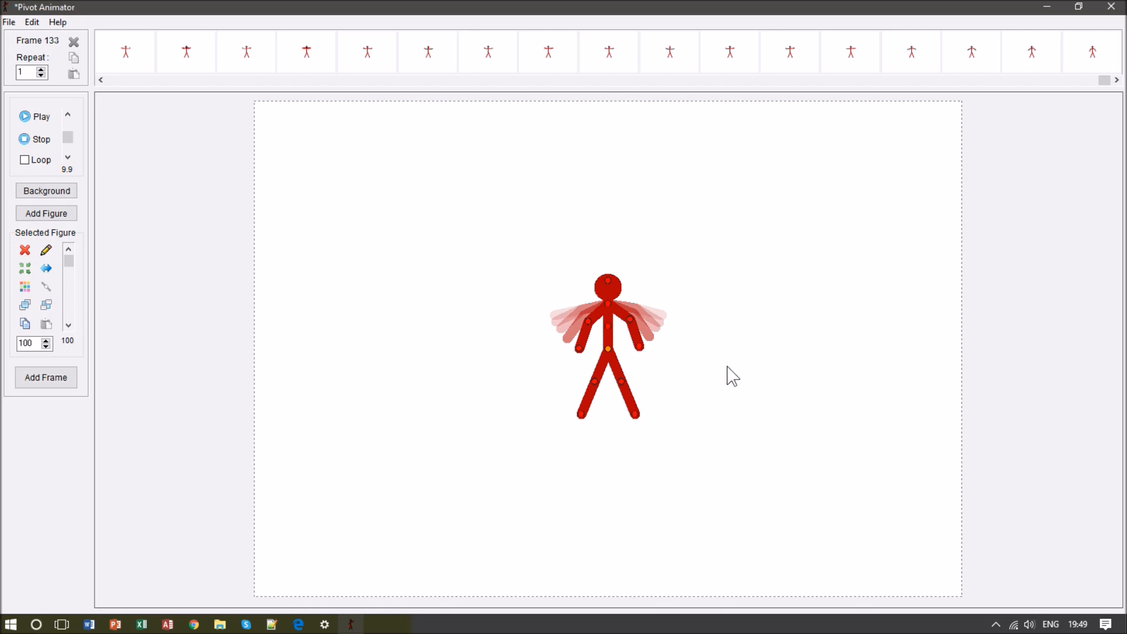
key("Return")
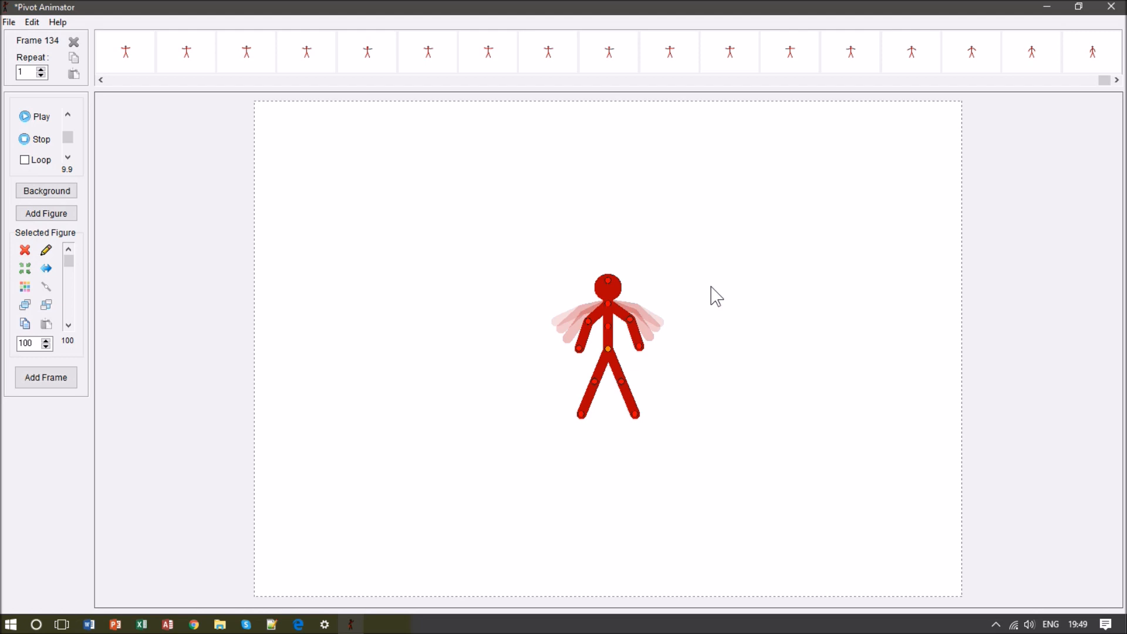
- Raise the forearm on the canvas's right side to horizontal with slight movements, adding frames 134 to 151
left_click_drag(643, 347, 659, 323)
key("space")
key("space")
key("space")
key("space")
key("space")
key("space")
key("space")
key("space")
key("space")
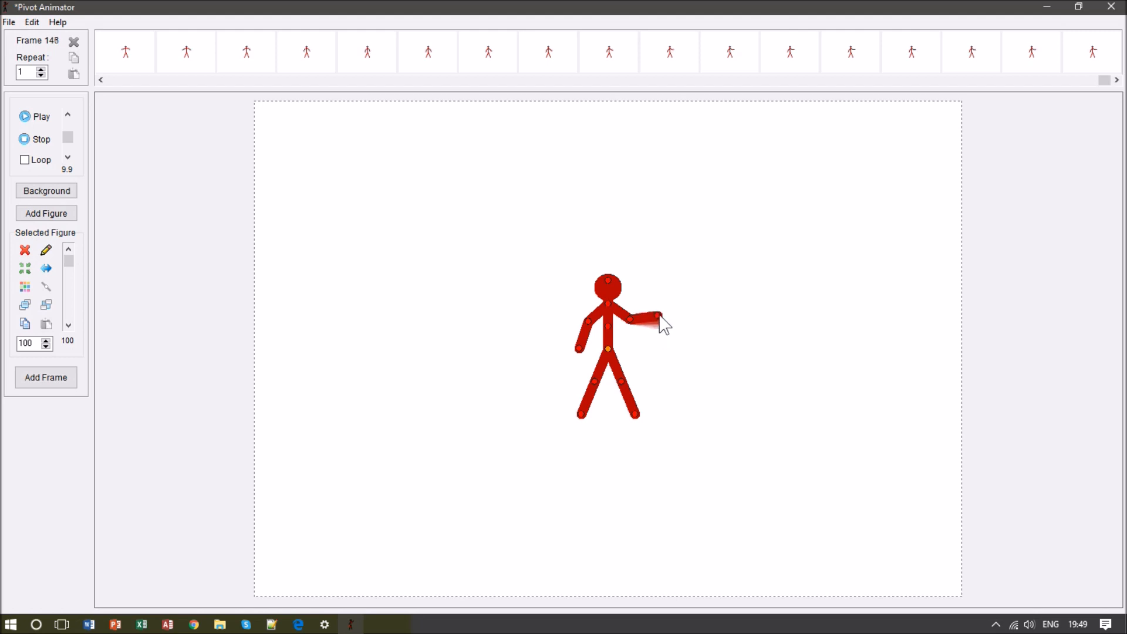
key("space")
left_click_drag(660, 322, 661, 321)
key("space")
key("space")
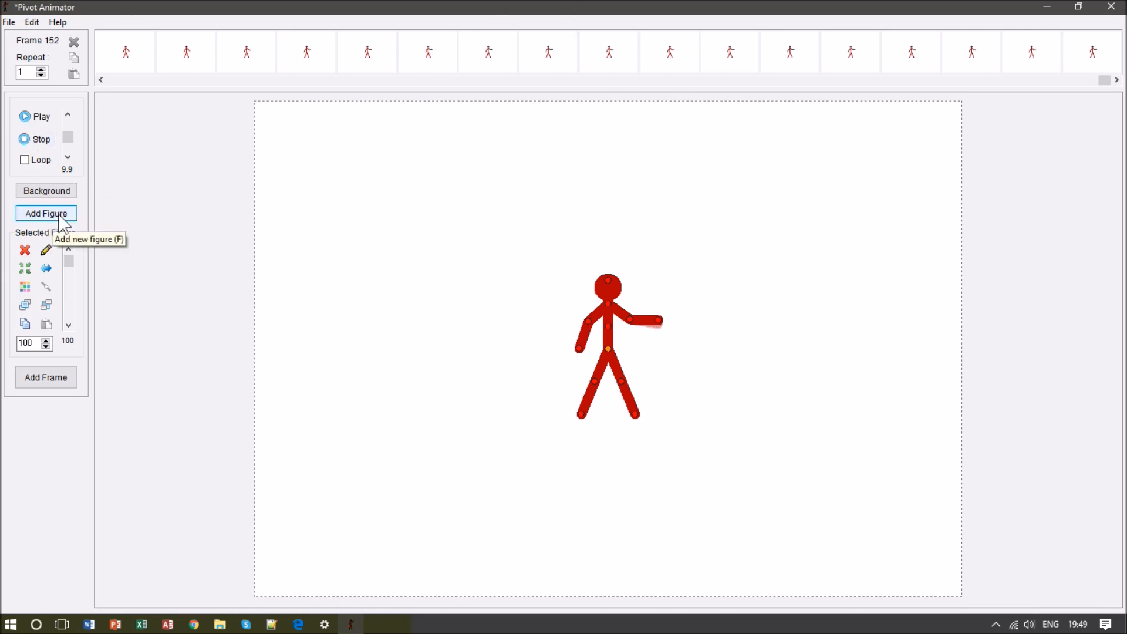
- Open the figure for editing in the Stick Figure Builder, centre it and delete all segments except one leg segment
left_click(49, 252)
left_click(662, 171)
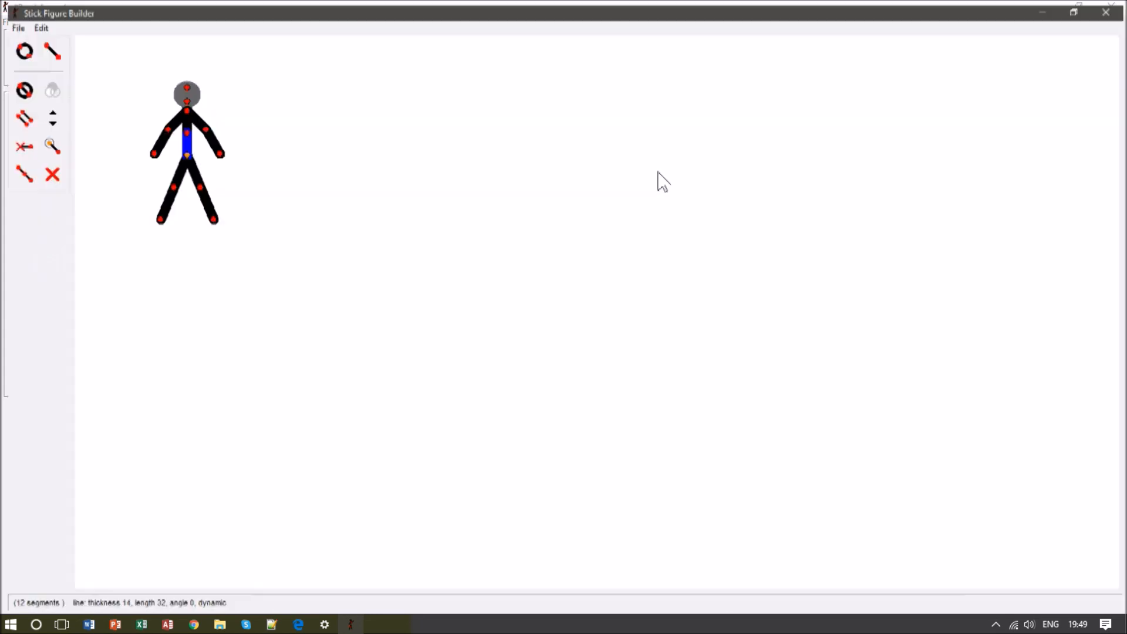
left_click_drag(178, 151, 596, 327)
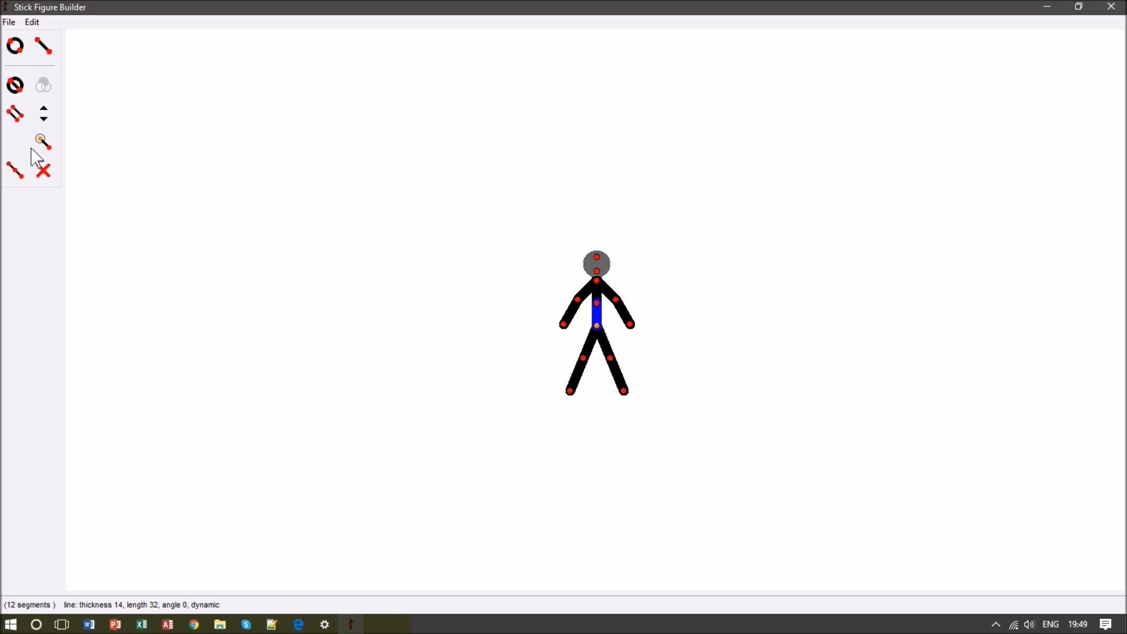
left_click(43, 171)
left_click(43, 171)
left_click(44, 171)
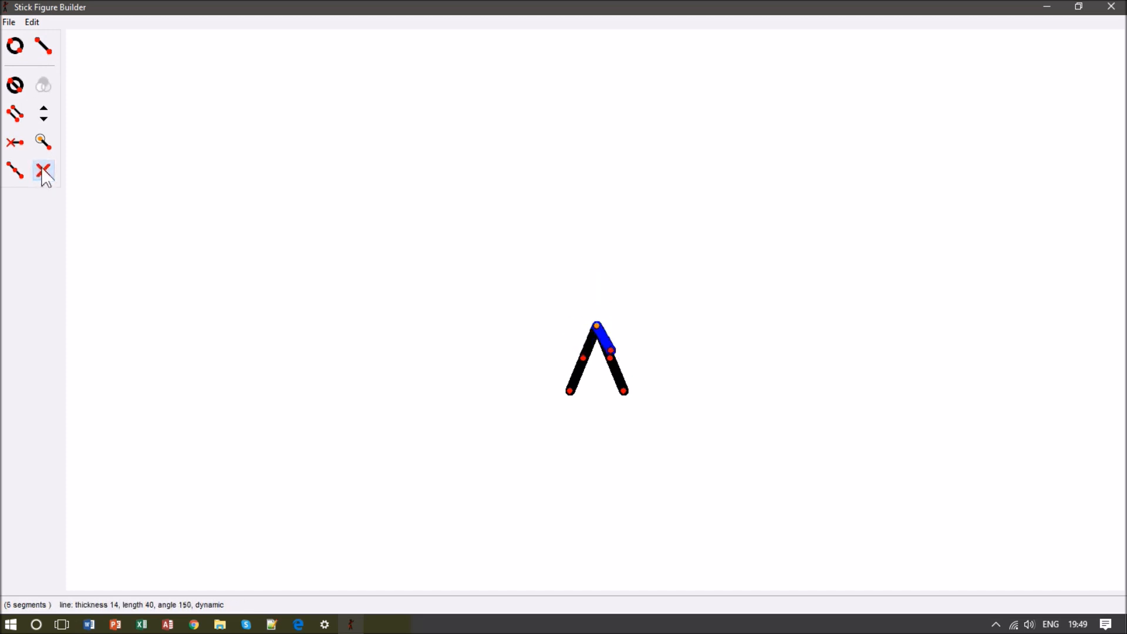
left_click(44, 172)
left_click(45, 173)
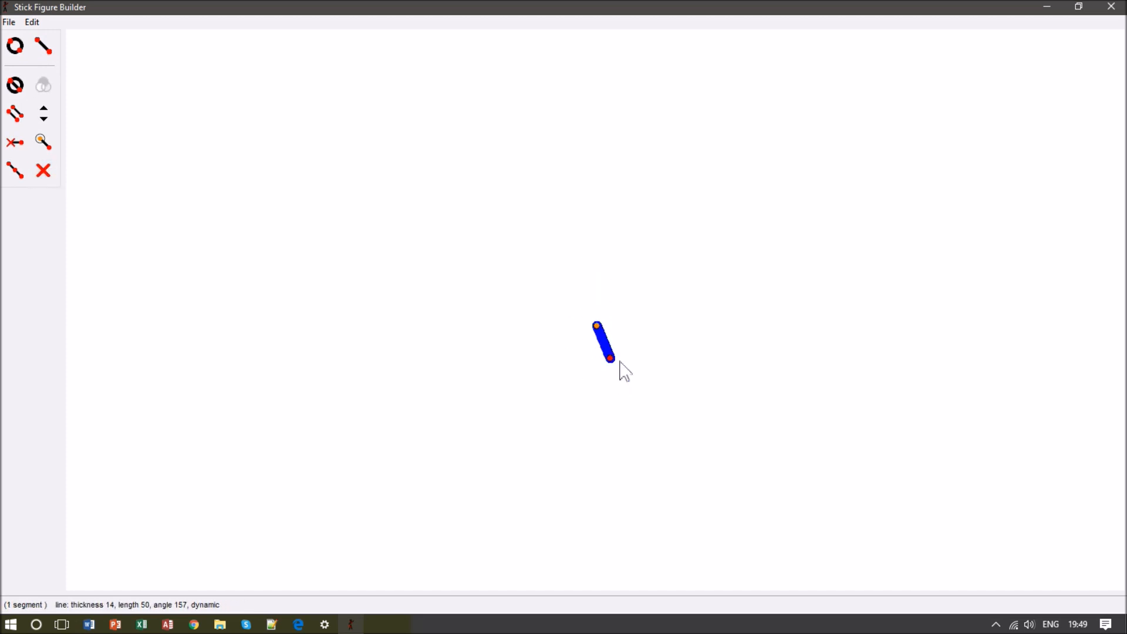
- Stretch the remaining segment into a nearly horizontal line about 488 long and add it to the animation as "ground"
left_click_drag(613, 364, 942, 323)
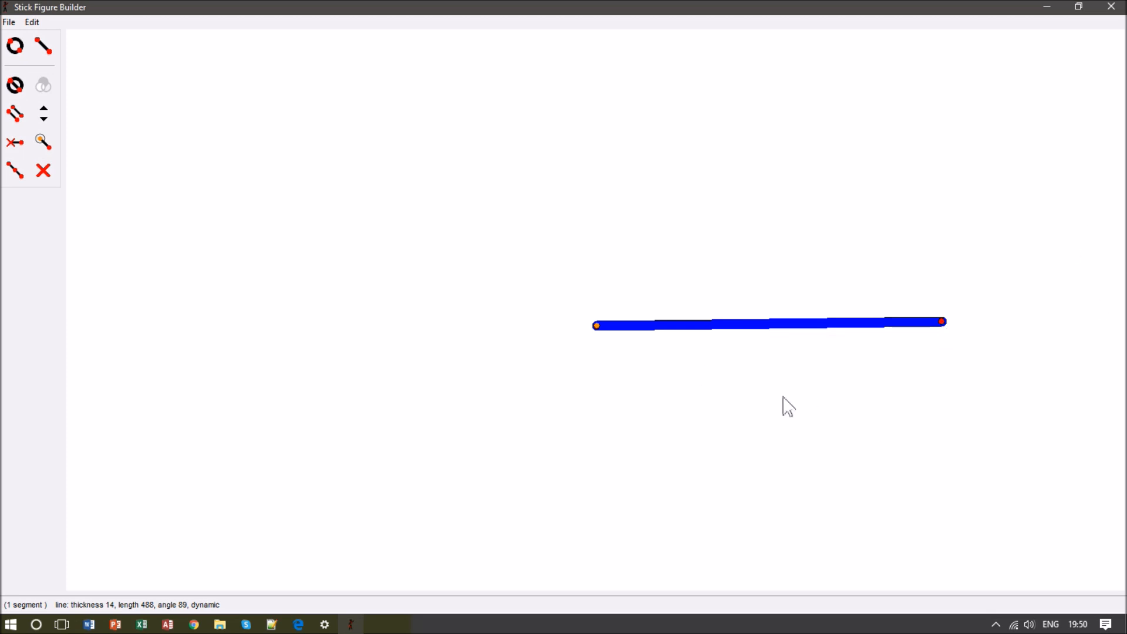
left_click(9, 22)
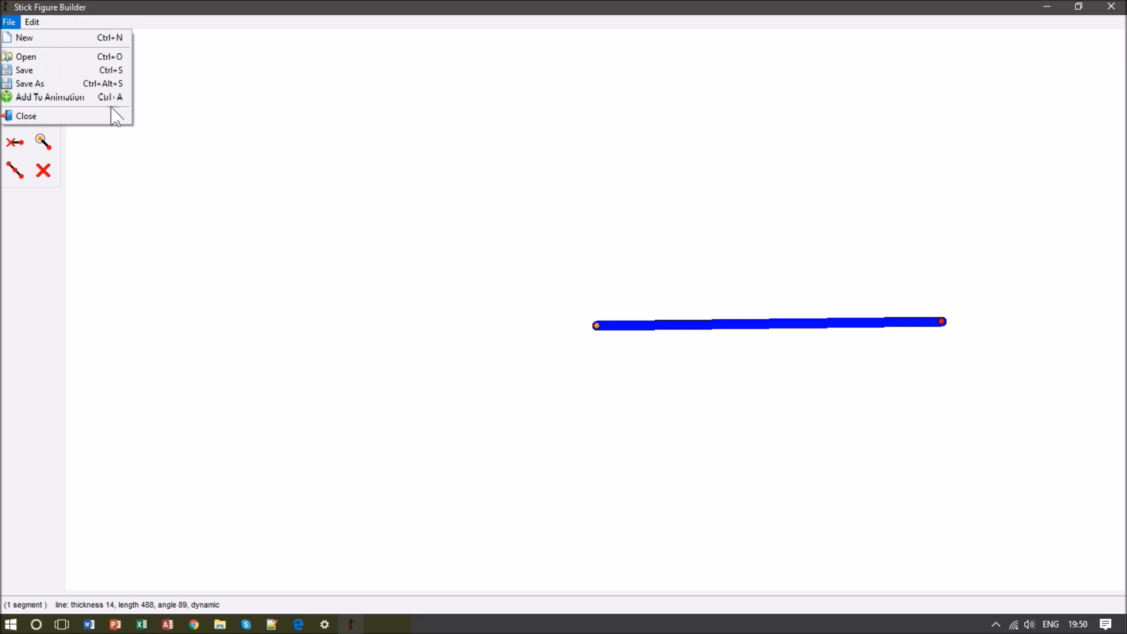
left_click(113, 99)
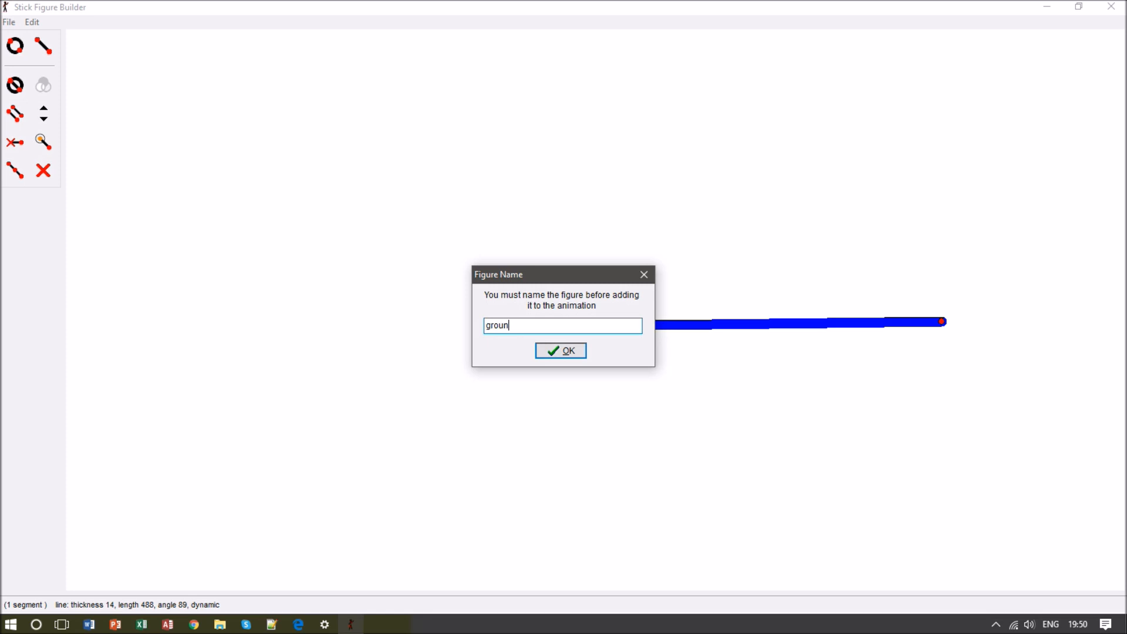
type("ground")
left_click(582, 352)
- Place the ground line at the canvas's left edge below the feet and grow it from a short stub, adding frames 152 to 160
left_click_drag(613, 353, 250, 428)
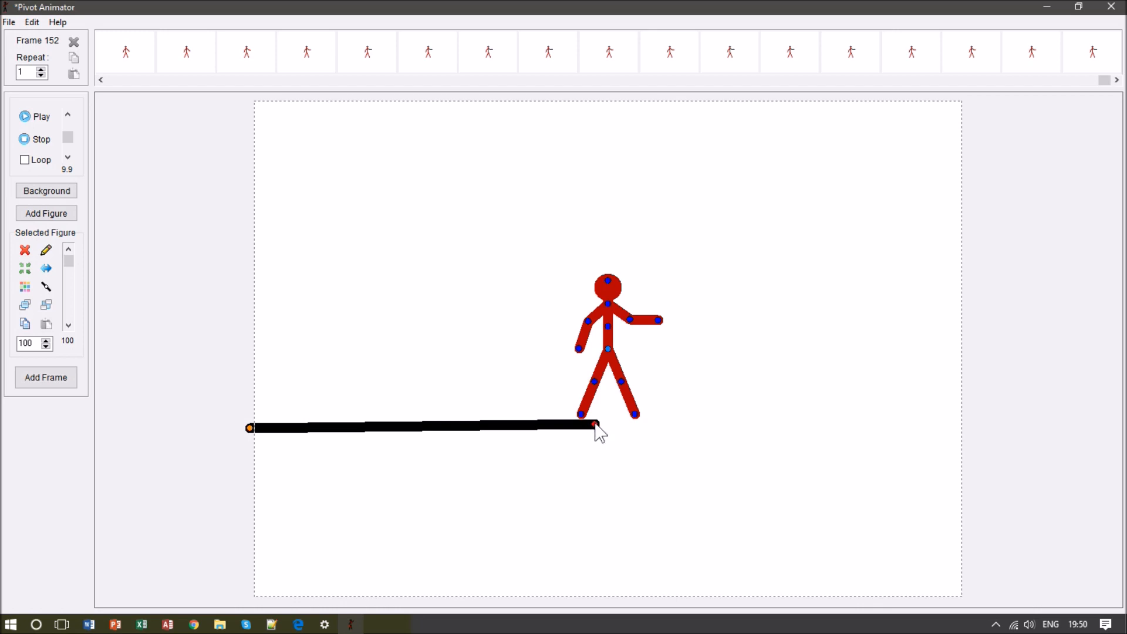
left_click_drag(594, 423, 275, 433)
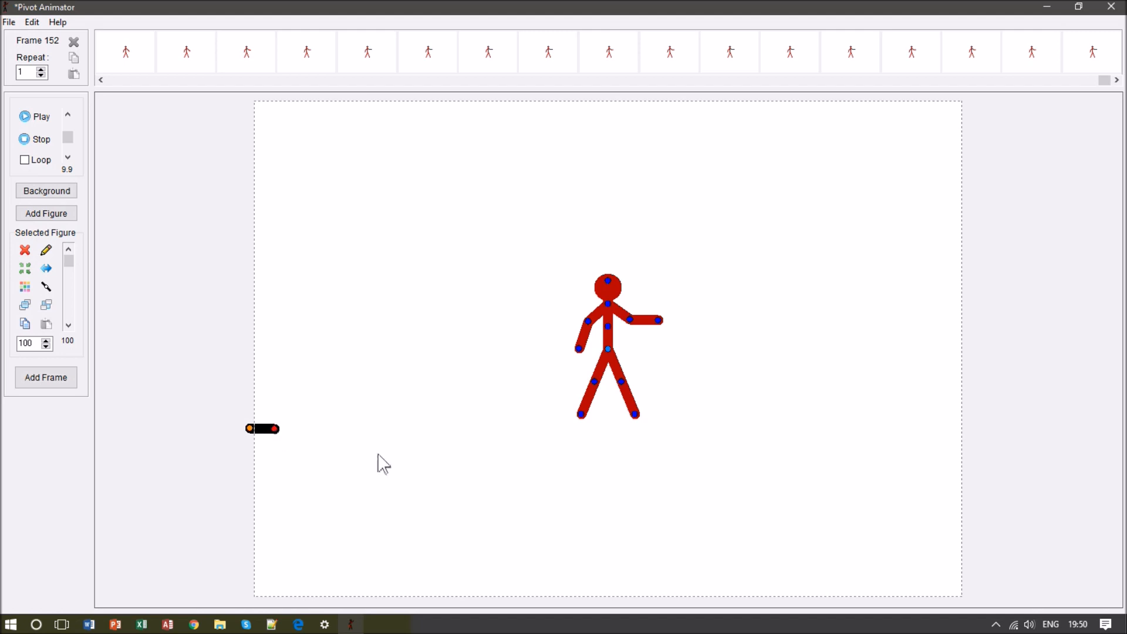
key("Return")
left_click_drag(275, 431, 315, 430)
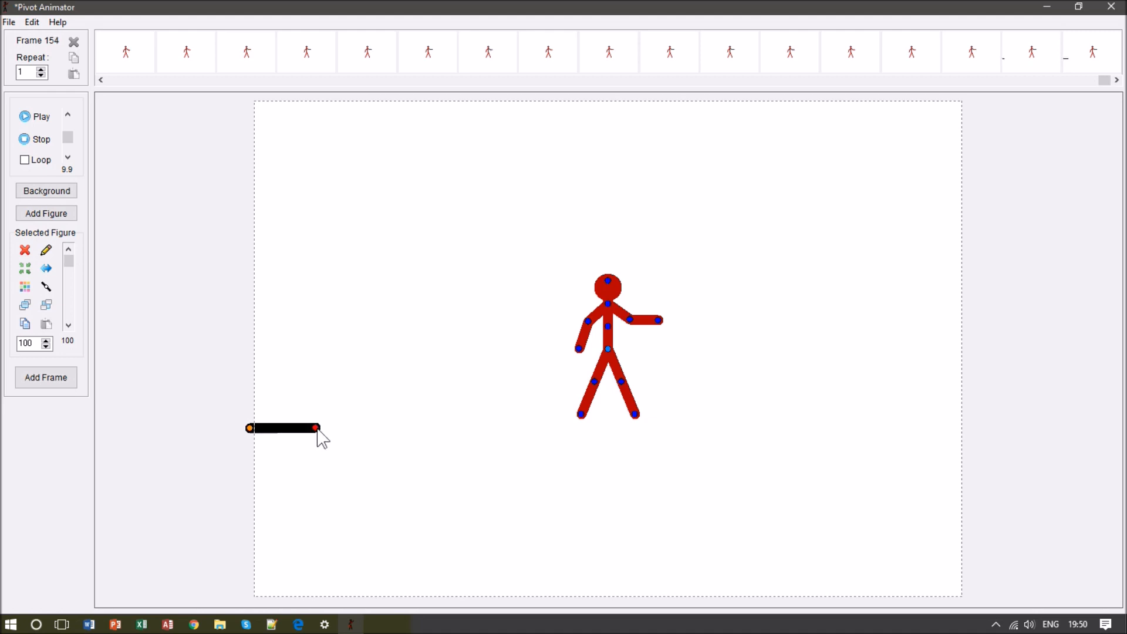
left_click_drag(316, 430, 524, 431)
key("Return")
key("Return")
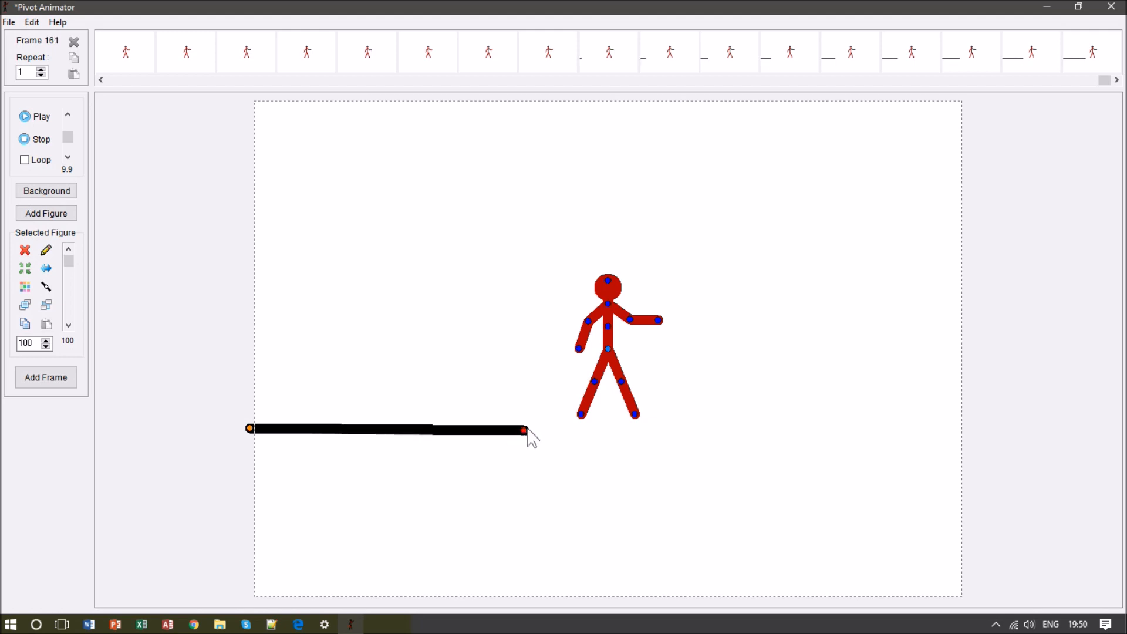
- Extend the ground line in increments past the figure to the canvas's right edge, adding frames 161 to 170
left_click_drag(524, 433, 827, 434)
key("Return")
key("Return")
key("Return")
key("Return")
key("Return")
key("Return")
left_click_drag(832, 433, 966, 436)
key("Return")
key("Return")
key("Return")
key("Return")
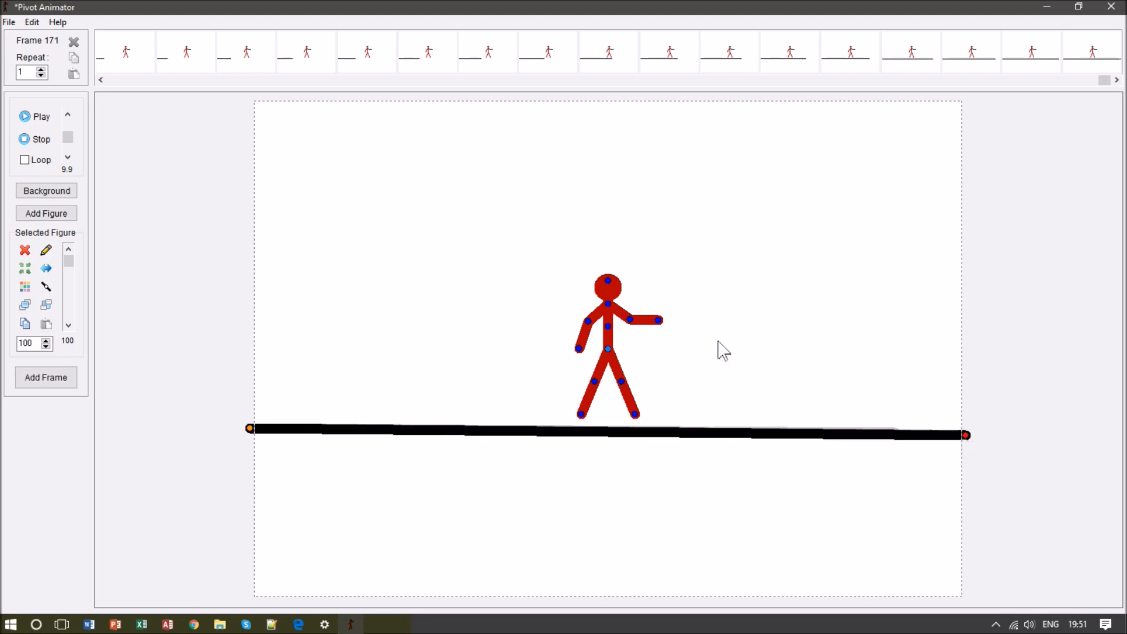
- Lower the whole red figure until its feet stand on the ground line, adding frames 171 to 173
left_click_drag(607, 349, 606, 357)
key("Return")
key("Return")
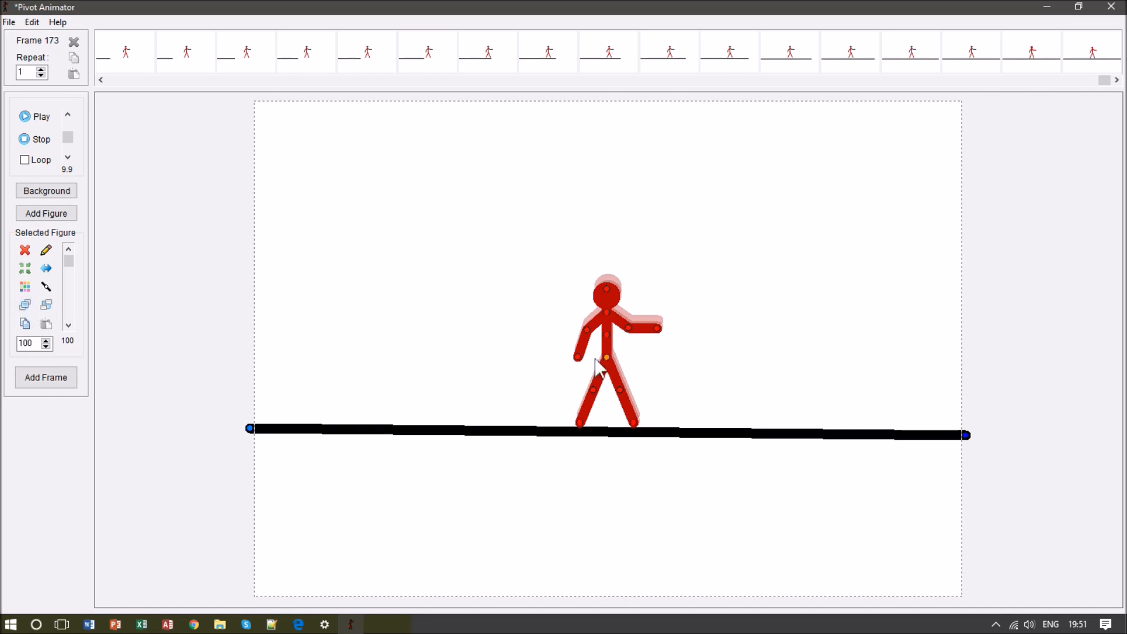
left_click_drag(605, 356, 605, 362)
key("Return")
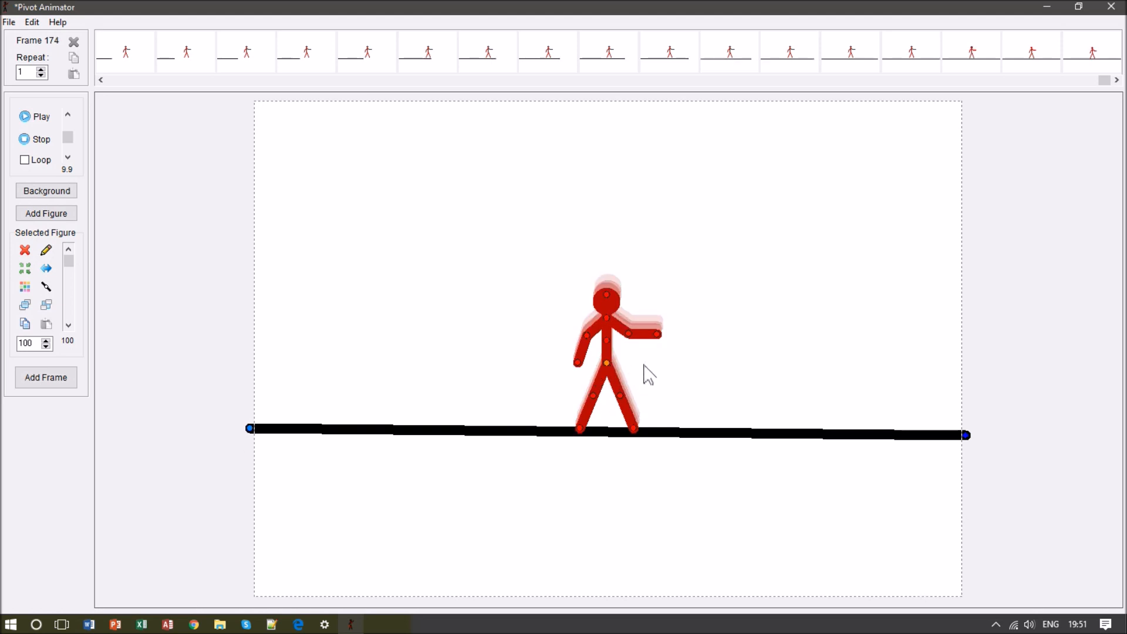
- Lower the outstretched forearm gradually to the figure's side, adding frames 174 to 180
left_click_drag(657, 334, 637, 362)
key("Return")
key("Return")
key("Return")
key("Return")
key("Return")
key("Return")
key("Return")
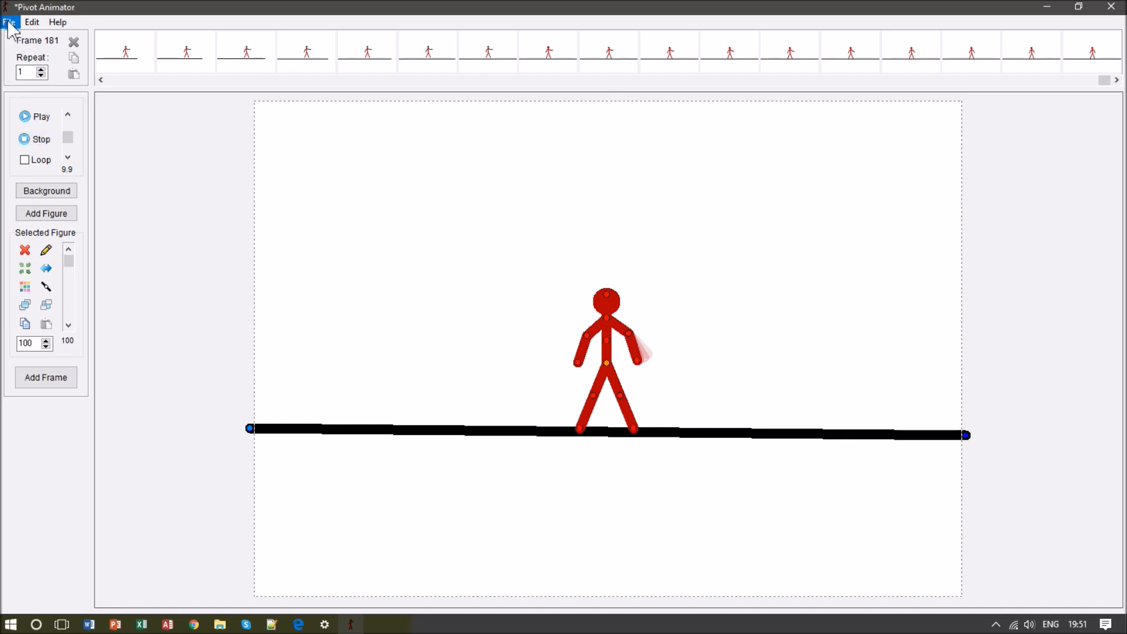
- Start a new figure type and delete the default figure's segments until only one upper leg line remains
left_click(46, 251)
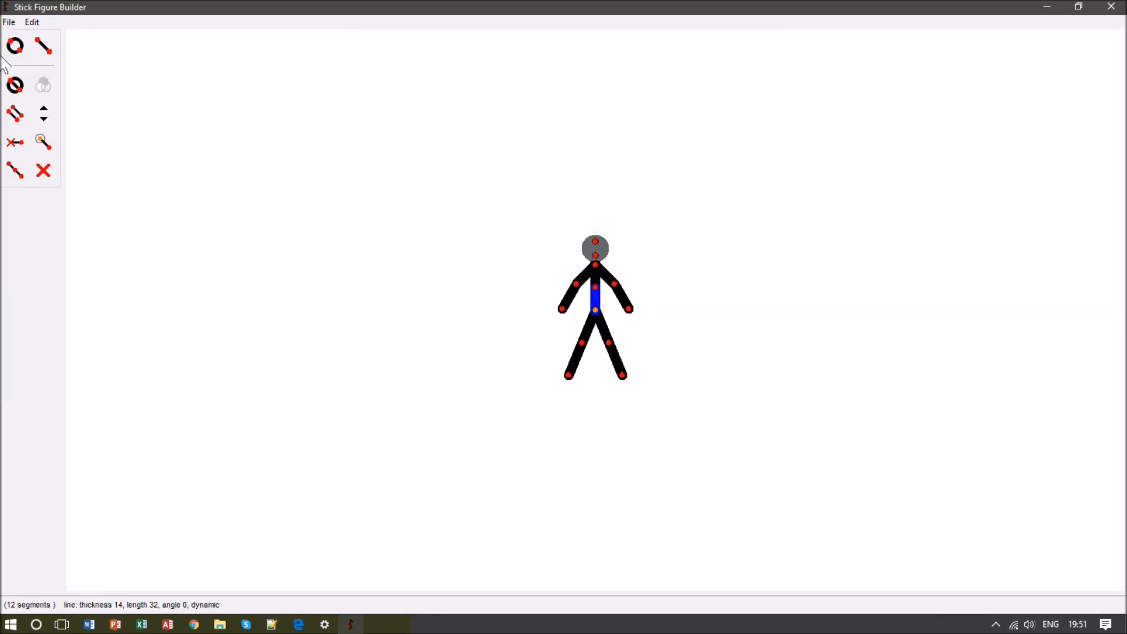
left_click(44, 176)
left_click(46, 179)
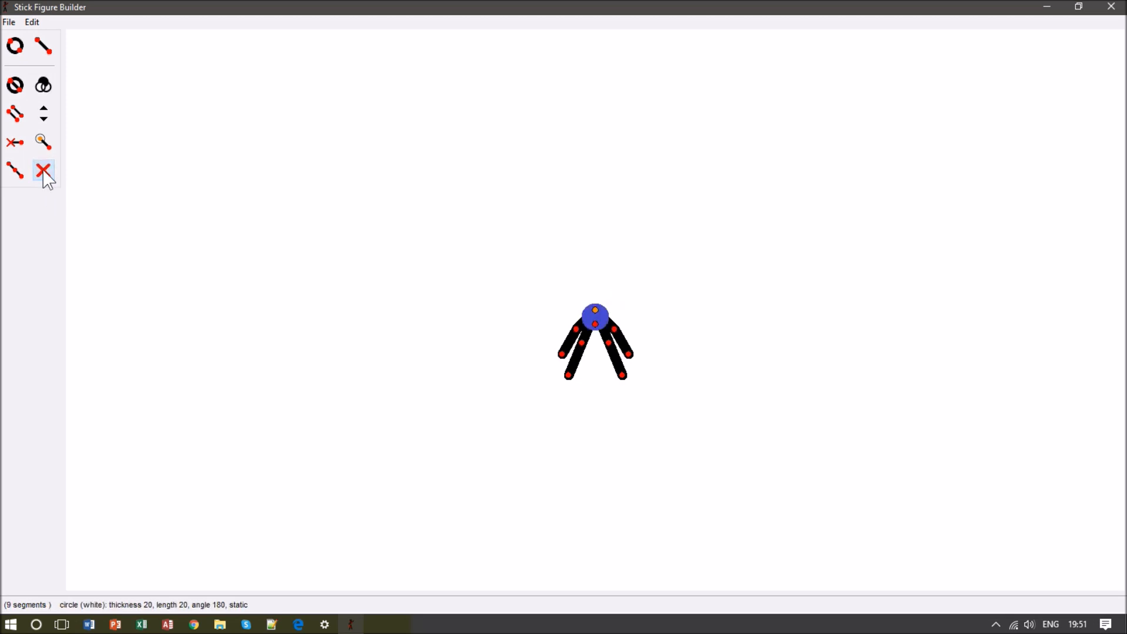
left_click(45, 179)
left_click(44, 179)
left_click(45, 180)
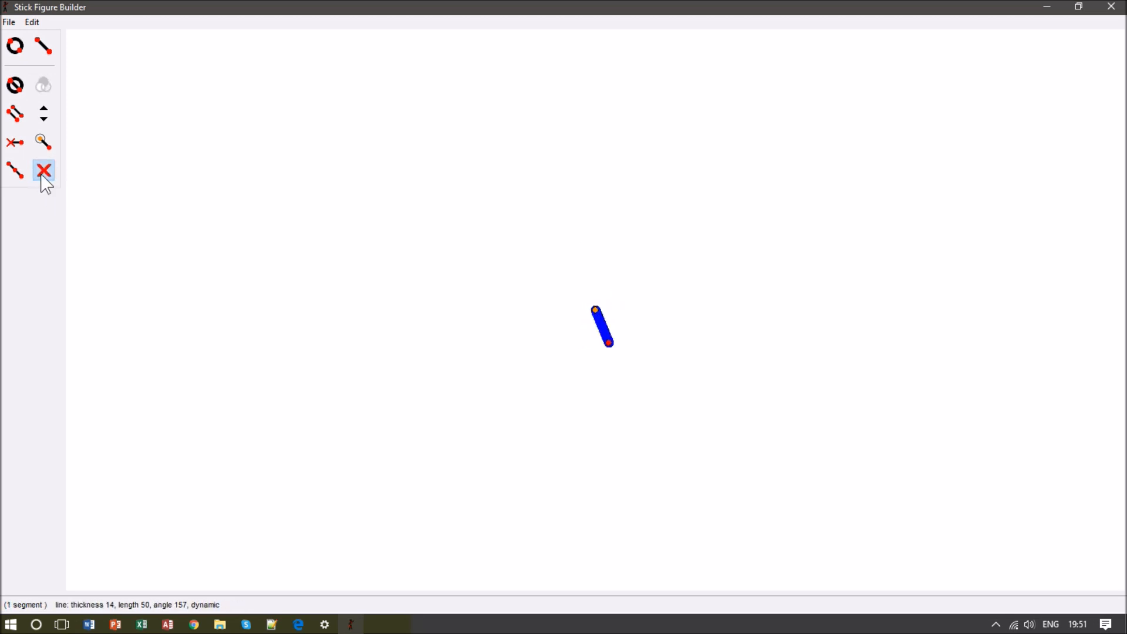
- Convert the remaining line into a filled circle and rotate it to hang below its origin handle
left_click(16, 87)
left_click_drag(611, 348, 651, 319)
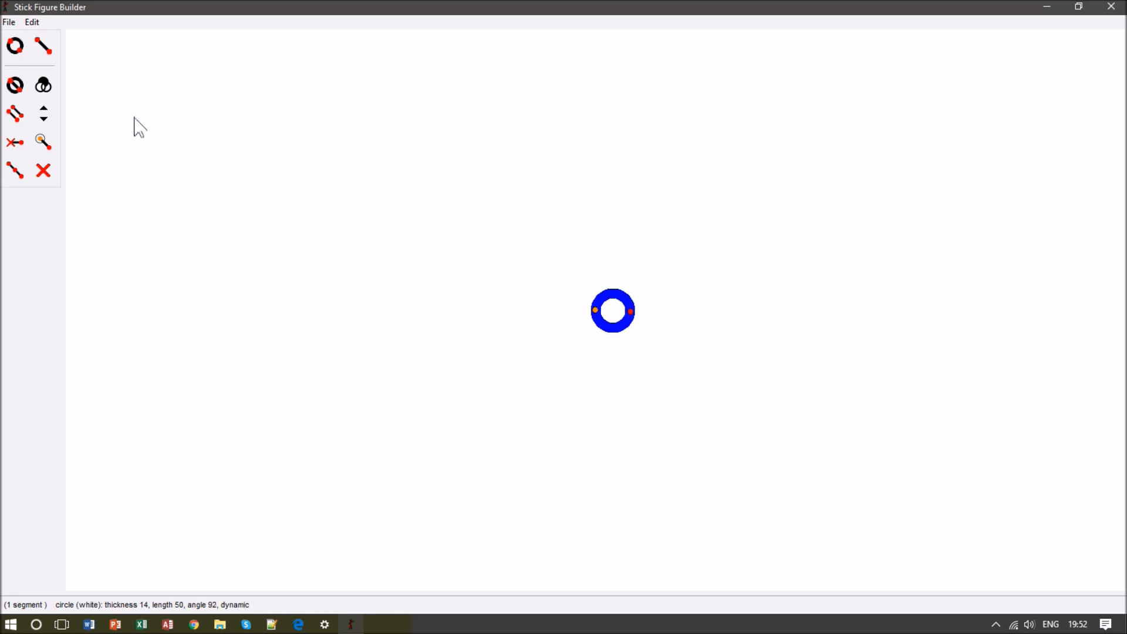
left_click(44, 85)
left_click_drag(635, 314, 626, 410)
- Attach a short line about 22 long to the circle's origin as a fuse and split it into four segments
left_click(43, 47)
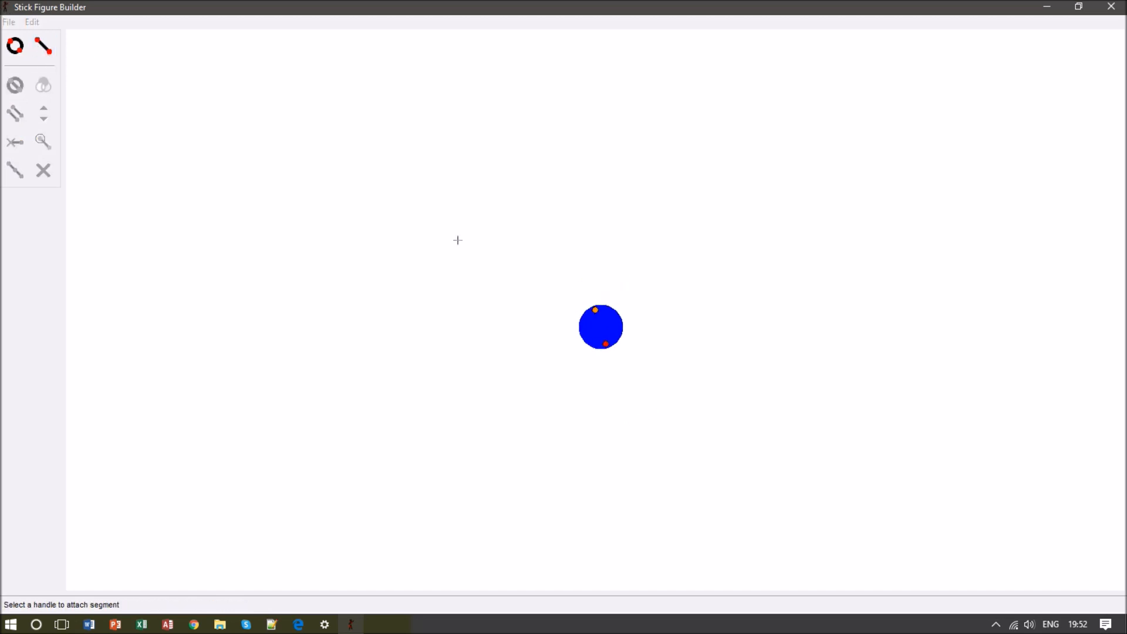
left_click(595, 308)
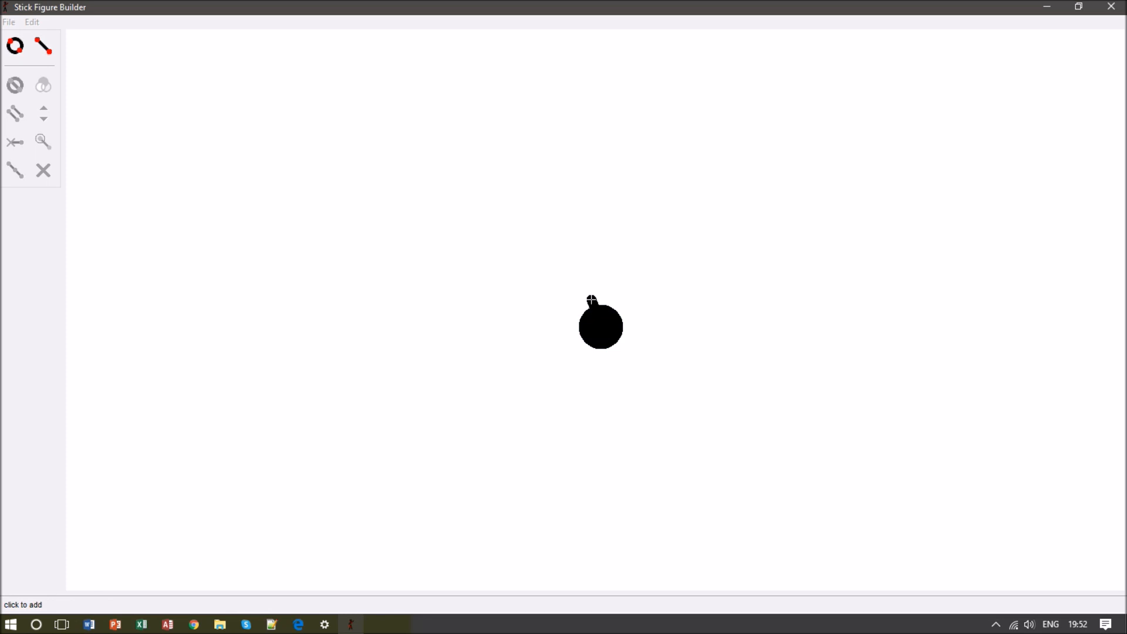
left_click(590, 298)
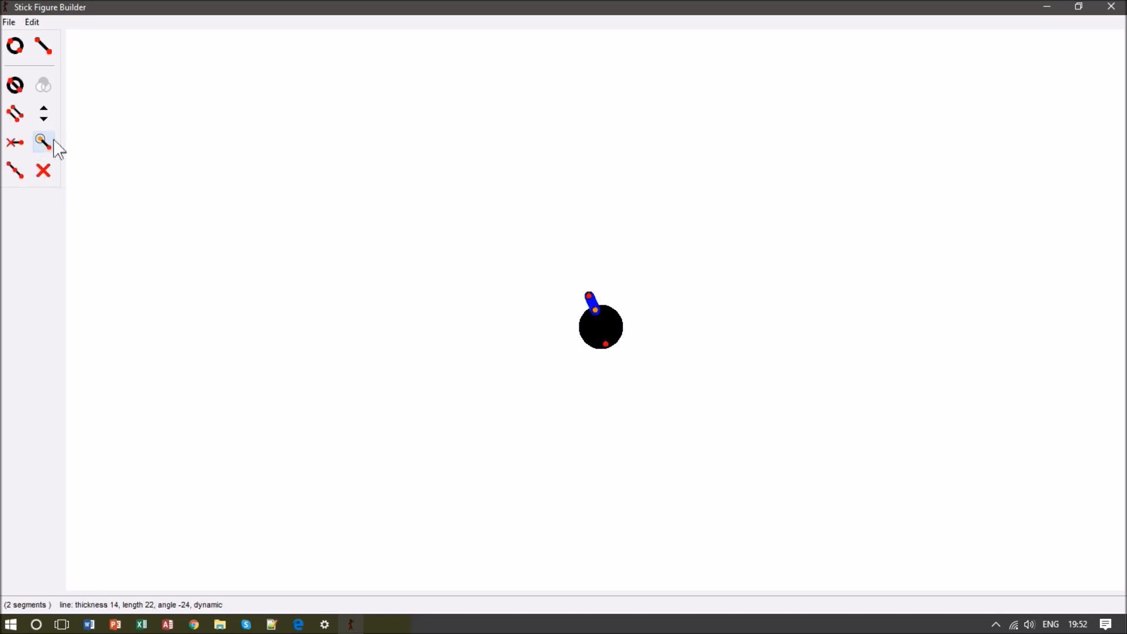
left_click(17, 175)
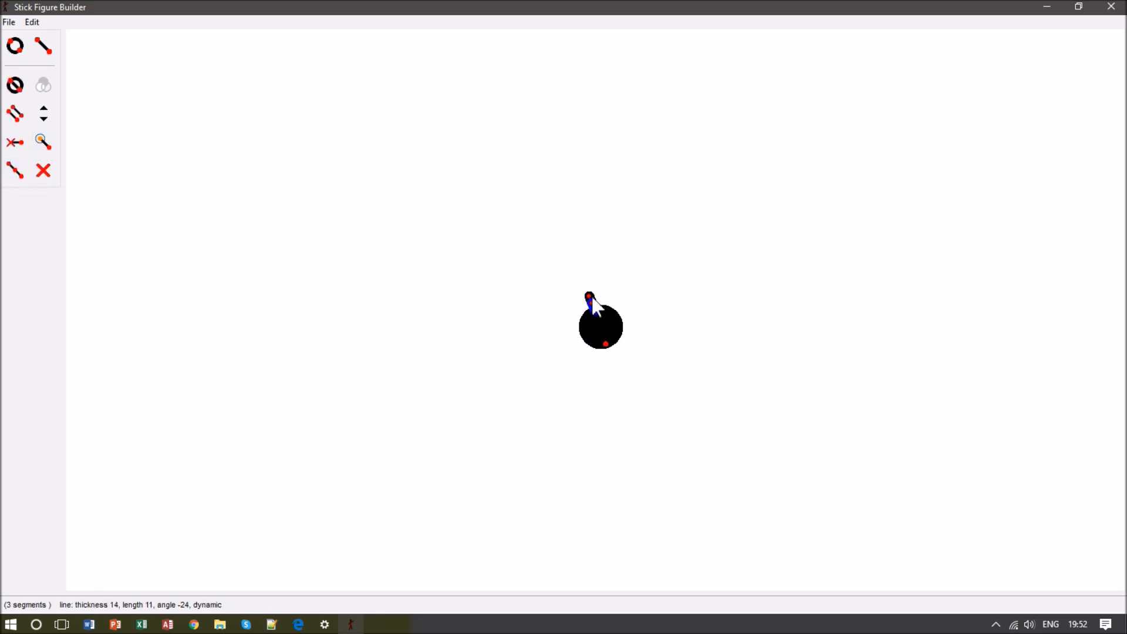
left_click(17, 171)
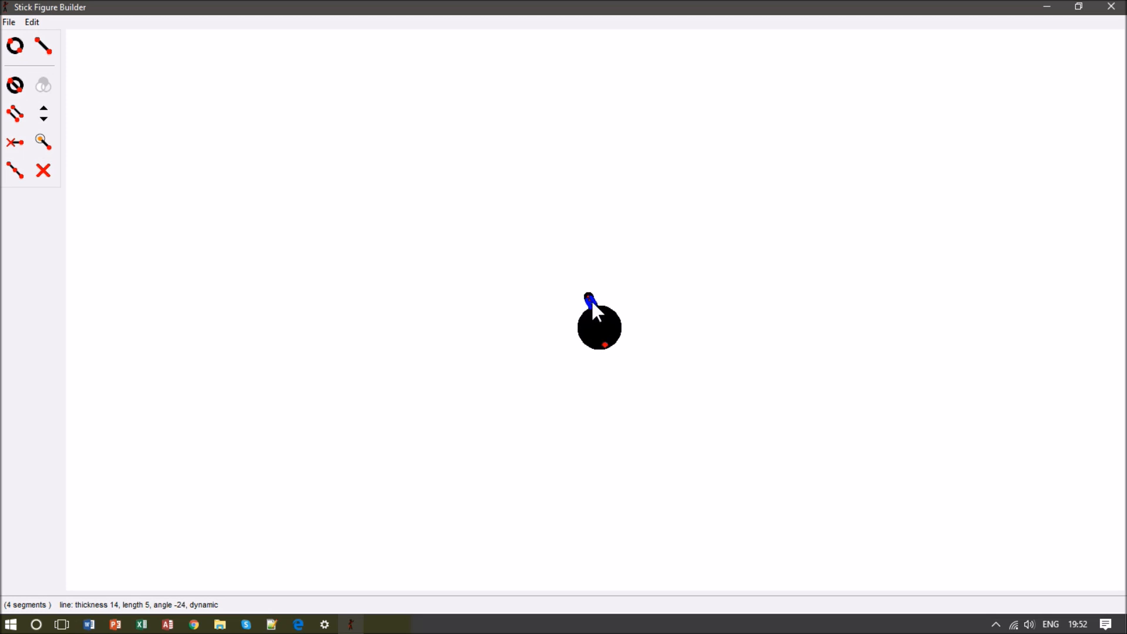
left_click_drag(590, 301, 594, 304)
left_click(17, 170)
left_click_drag(594, 309, 589, 245)
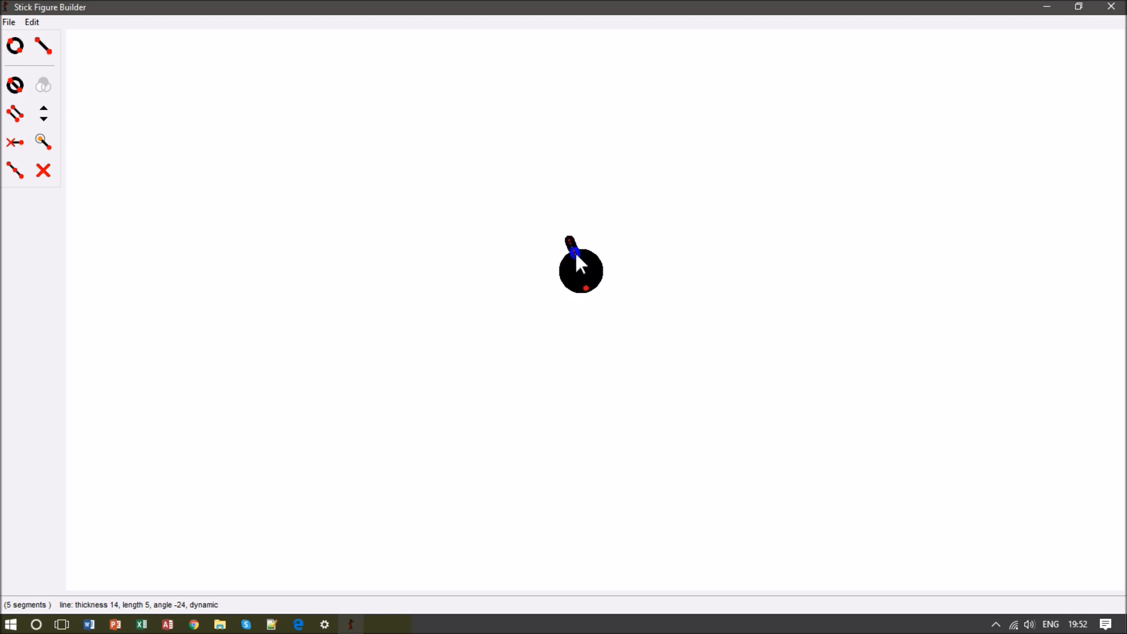
- Add the finished figure to the animation under the name bomb
left_click(10, 23)
left_click(88, 97)
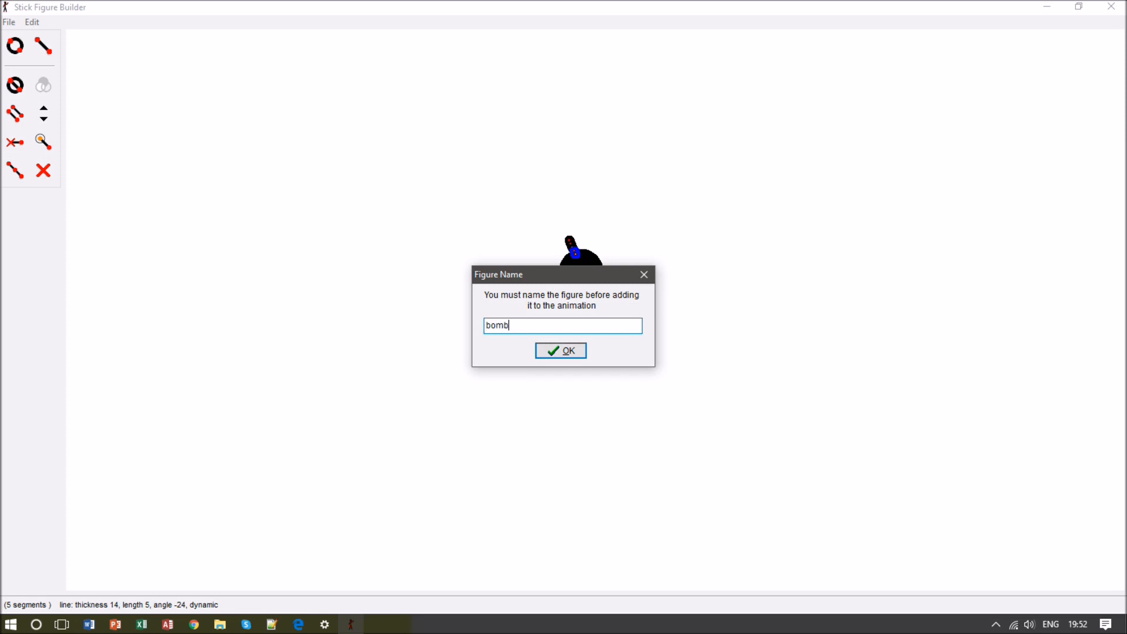
left_click(560, 350)
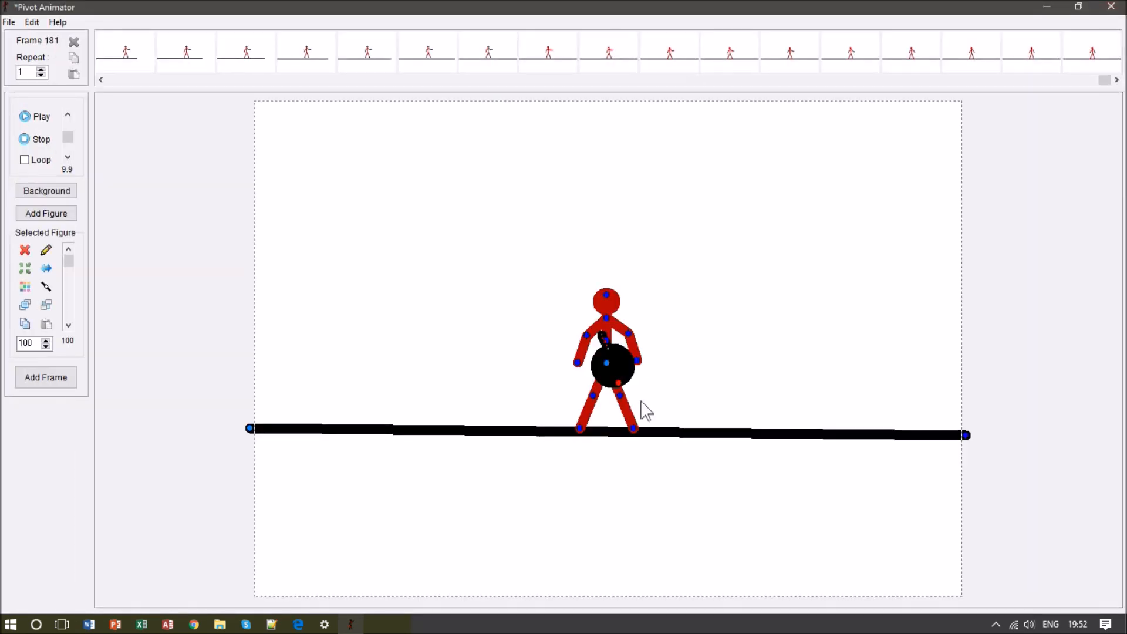
- Place the bomb outside the canvas's upper right edge and shift it slightly towards the canvas, adding frames 181 to 183
left_click_drag(608, 347, 998, 192)
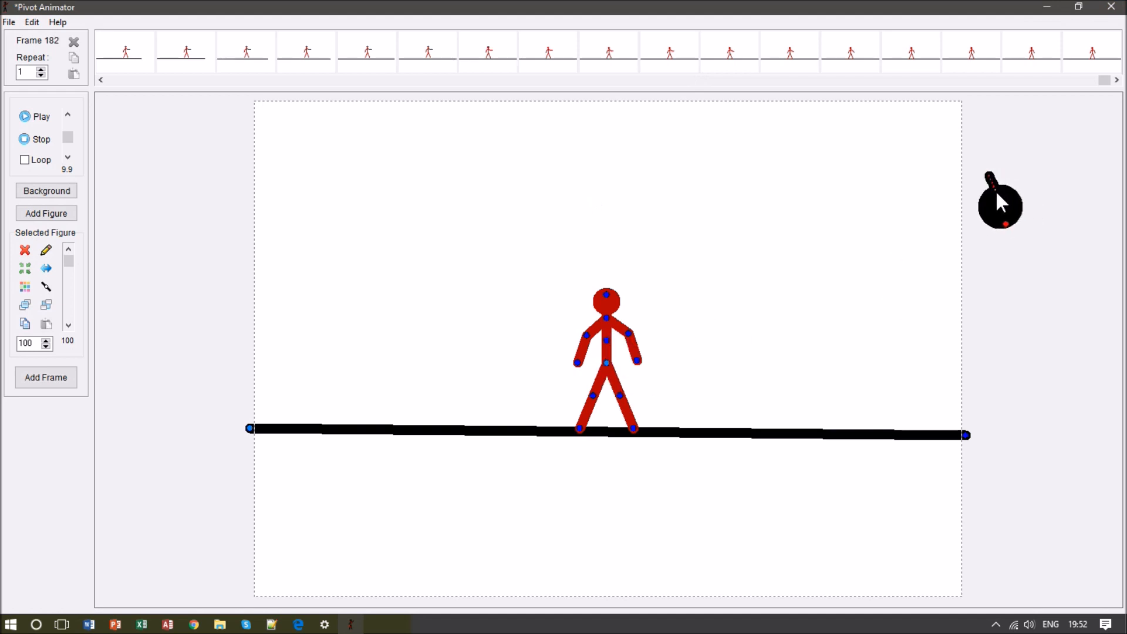
left_click_drag(996, 190, 977, 194)
key("Return")
key("Return")
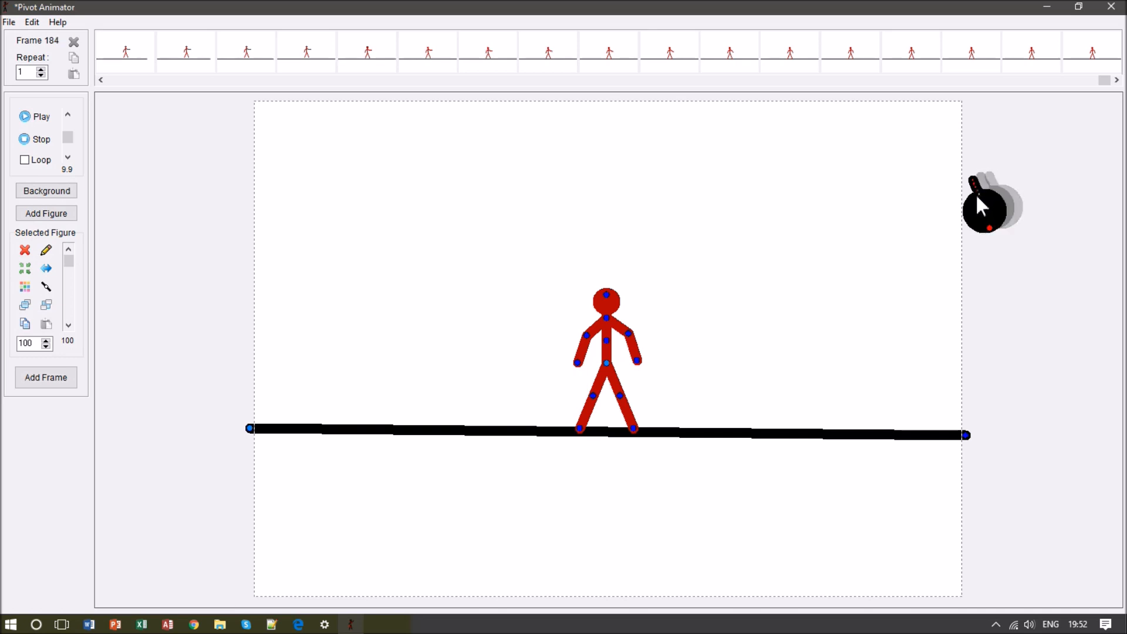
- Fly the bomb in small increments down and left into the canvas to about the figure's head height, adding frames 184 to 202
left_click_drag(979, 195, 804, 306)
key("Return")
key("Return")
key("Return")
key("Return")
key("Return")
key("Return")
key("Return")
key("Return")
key("Return")
key("Return")
key("Return")
key("Return")
key("Return")
key("Return")
key("Return")
key("Return")
key("Return")
key("Return")
key("Return")
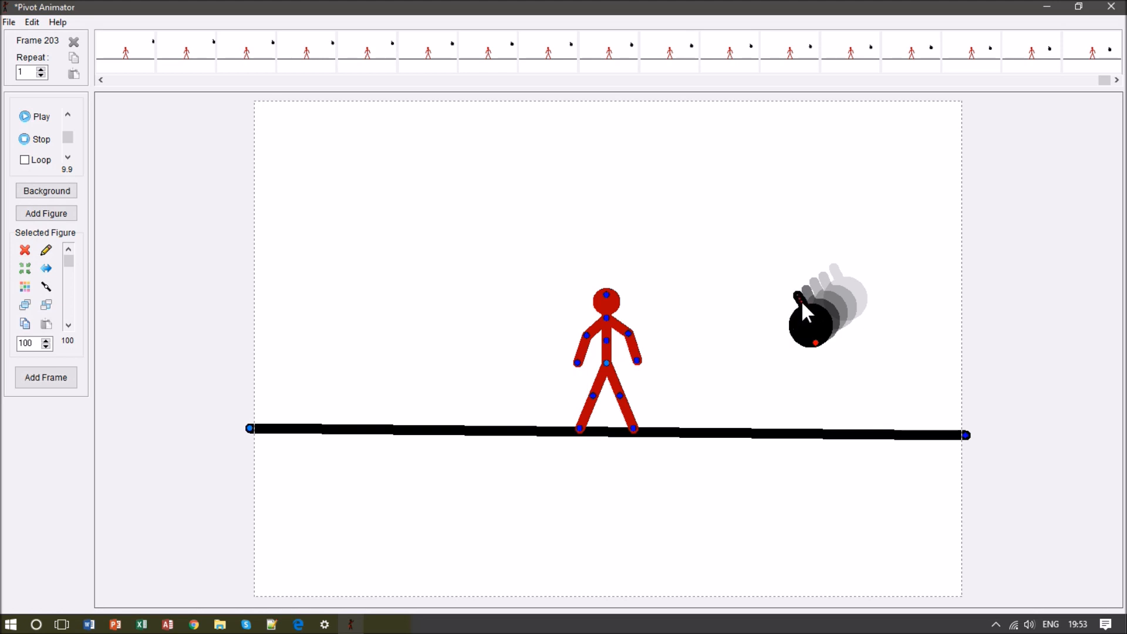
- Continue the bomb's diagonal fall until it rests on the ground line right of the figure, adding frames 203 to 217
key("Return")
left_click_drag(804, 305, 672, 389)
key("Return")
key("Return")
key("Return")
key("Return")
key("Return")
key("Return")
key("Return")
key("Return")
key("Return")
key("Return")
key("Return")
key("Return")
key("Return")
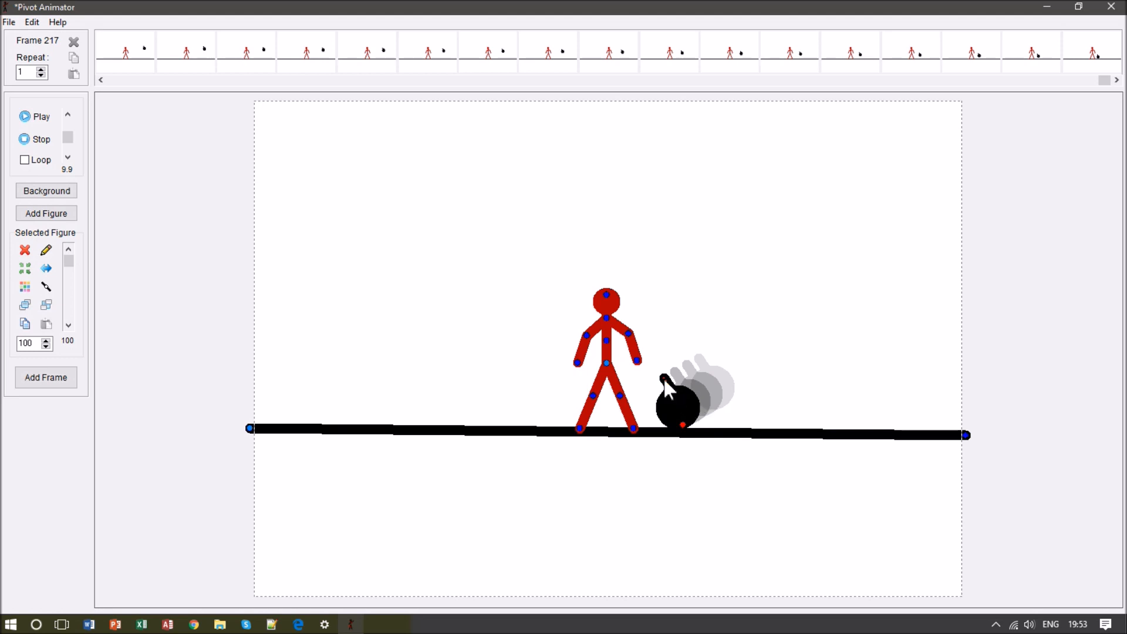
left_click_drag(663, 378, 665, 373)
left_click_drag(662, 377, 665, 378)
key("Return")
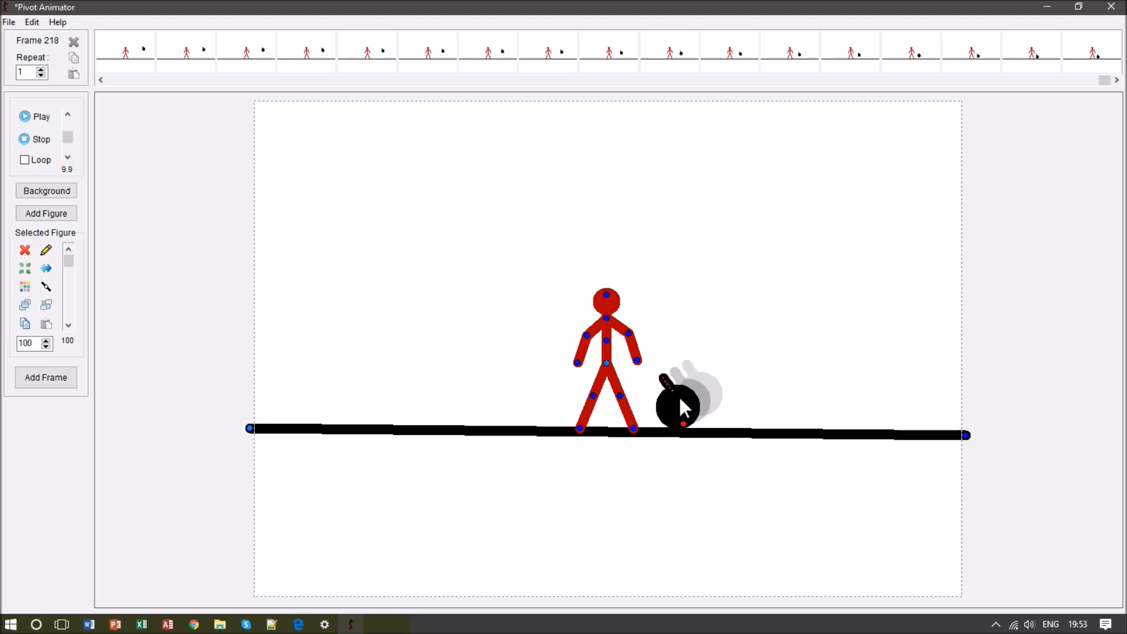
- Recolour the bomb light grey at 100 opacity and add frame 218
left_click_drag(69, 260, 72, 296)
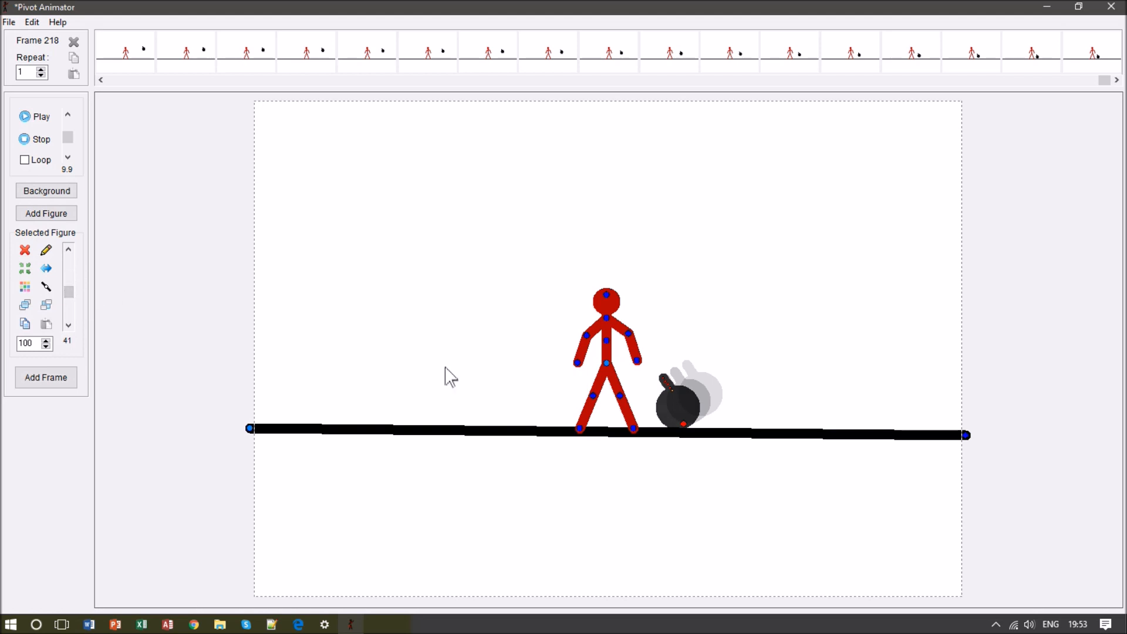
left_click_drag(69, 292, 69, 250)
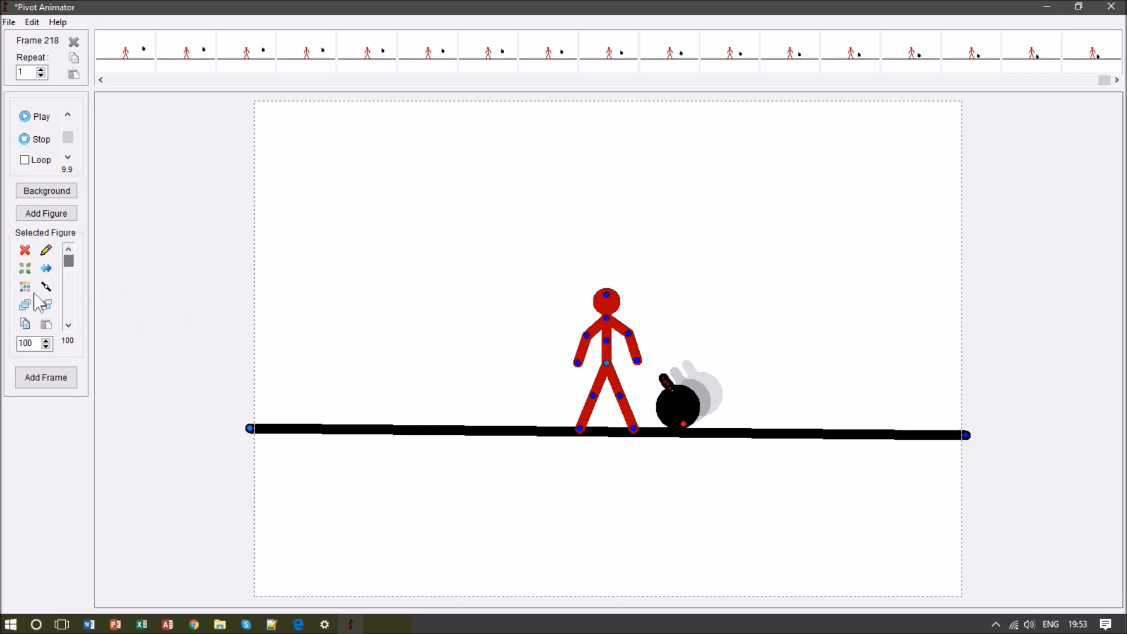
left_click(24, 286)
left_click(625, 256)
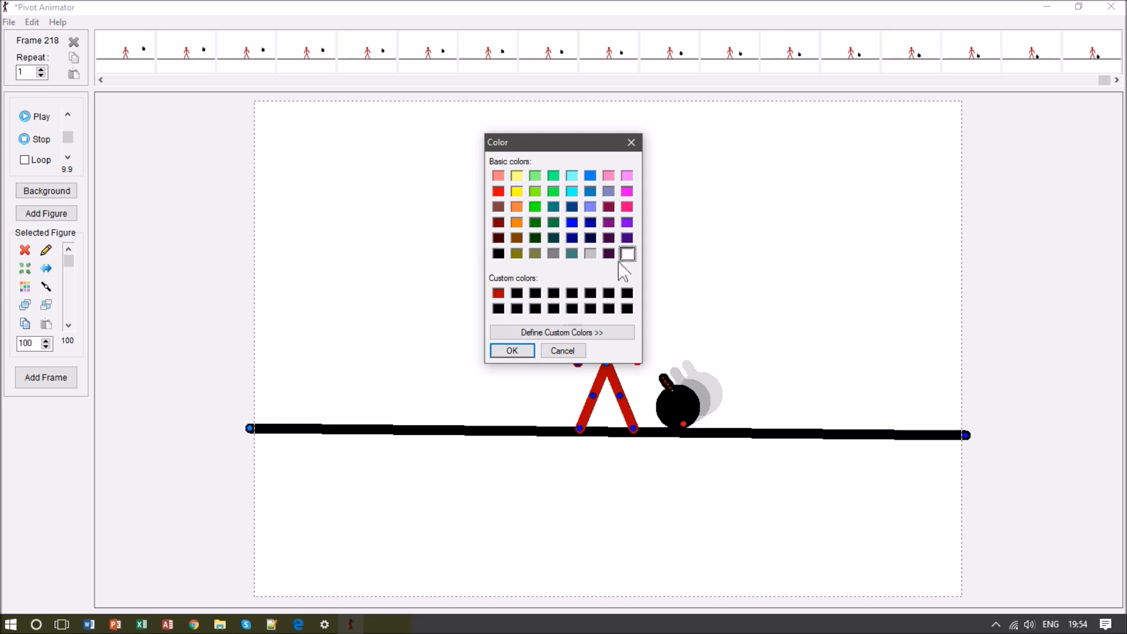
left_click(589, 254)
left_click(512, 350)
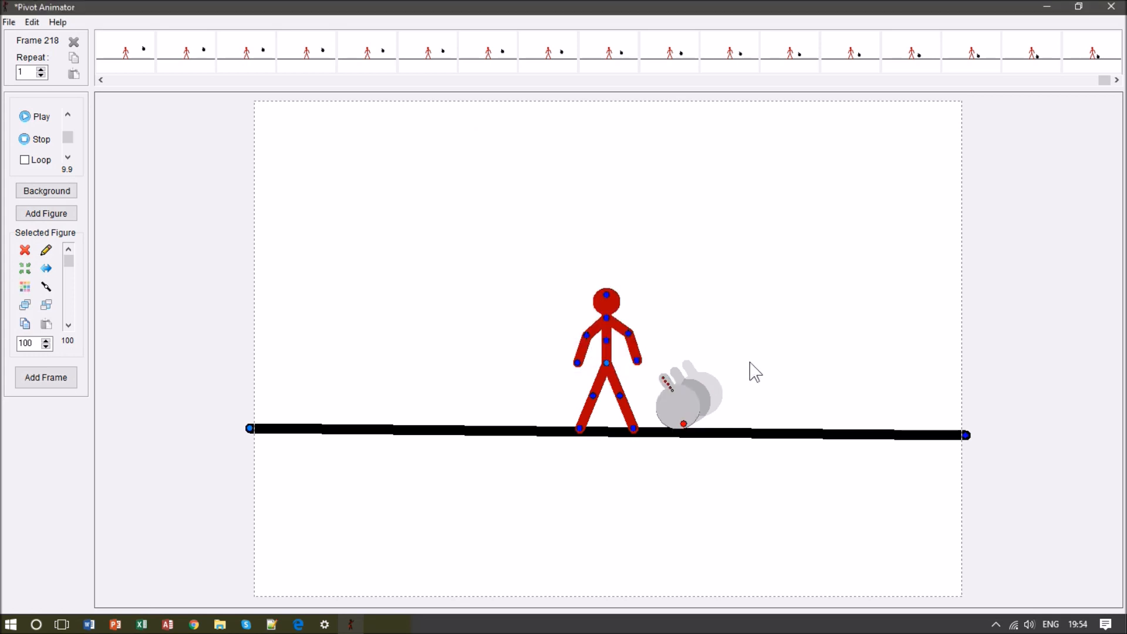
key("Return")
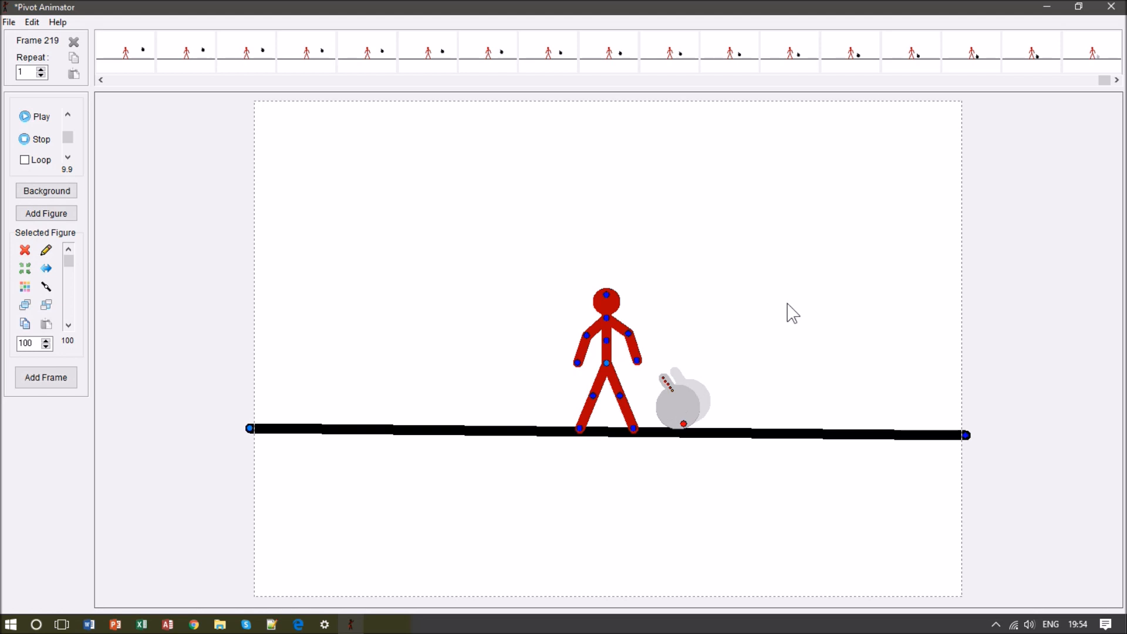
- Make the bomb flash by alternating it between black and light grey, adding frames 219 to 223
key("Return")
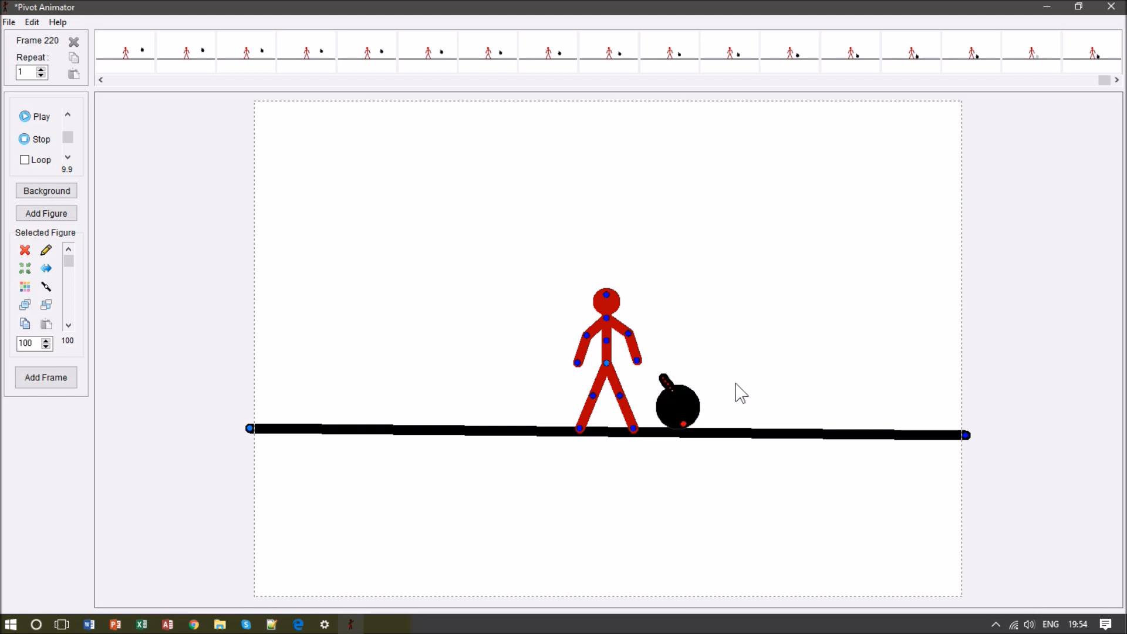
key("ctrl+z")
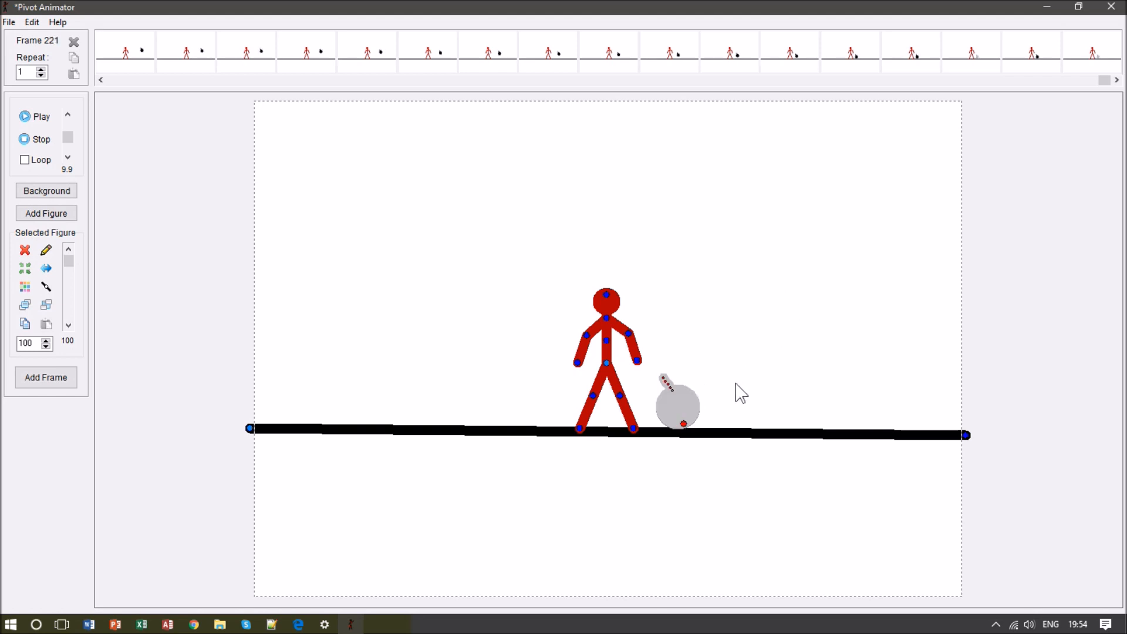
key("ctrl+y")
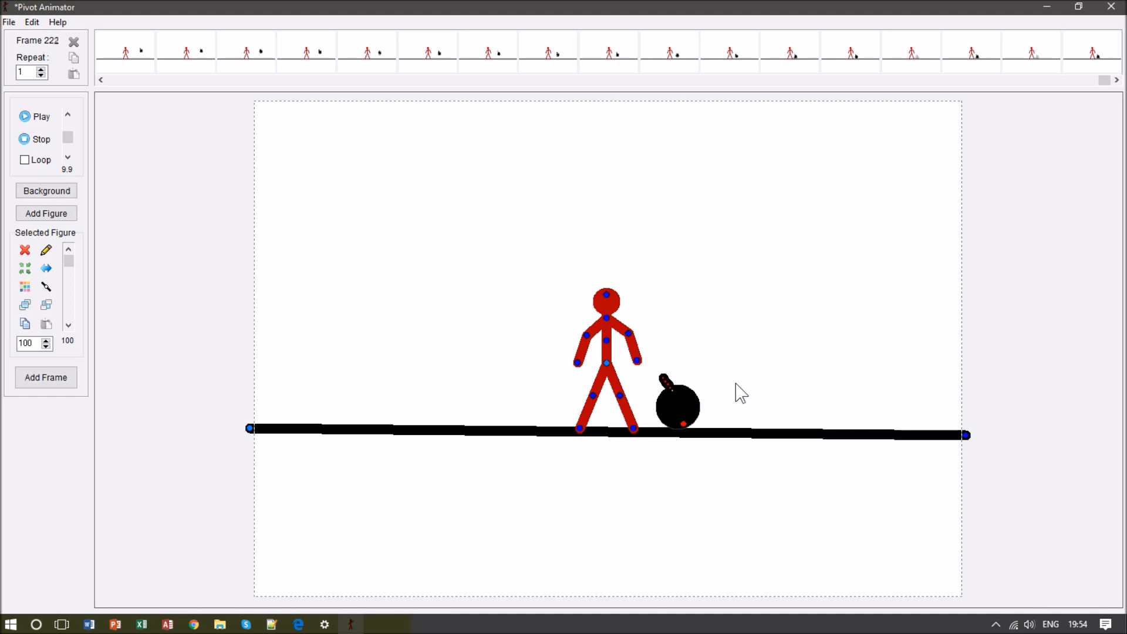
key("ctrl+z")
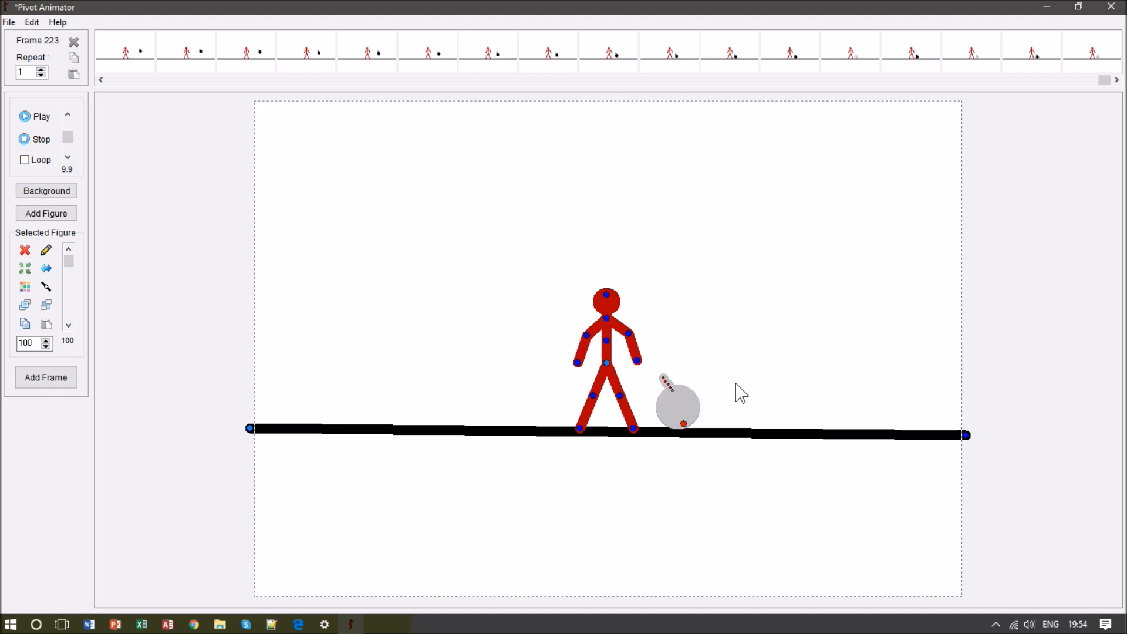
key("ctrl+y")
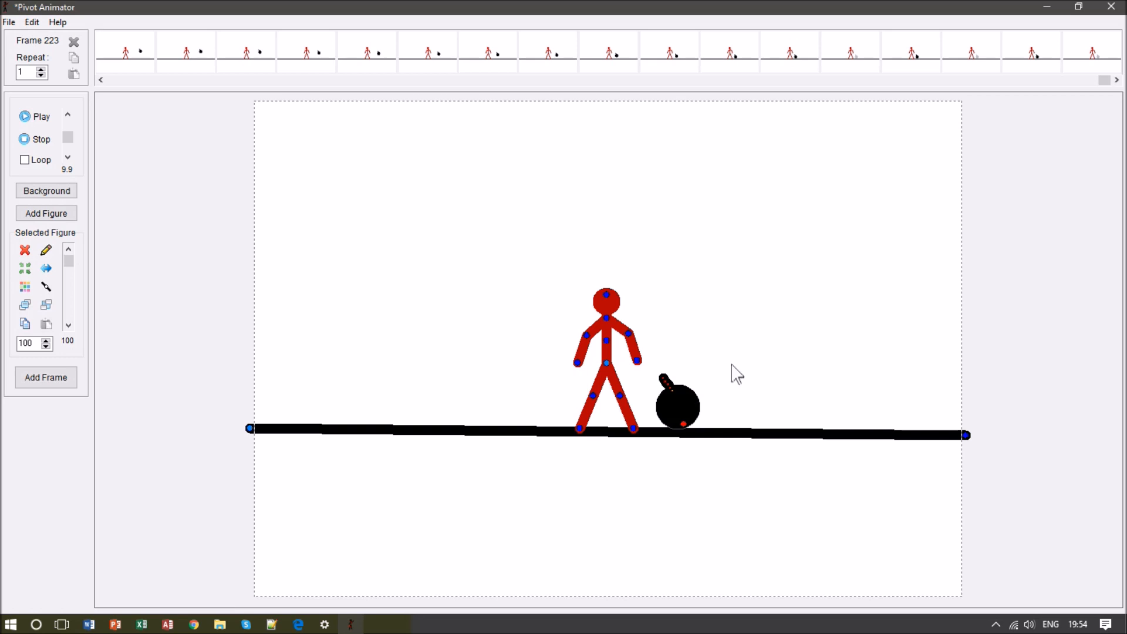
key("Right")
- Delete the bomb and the ground line, then add frames 224 and 225 with only the red figure
left_click(24, 250)
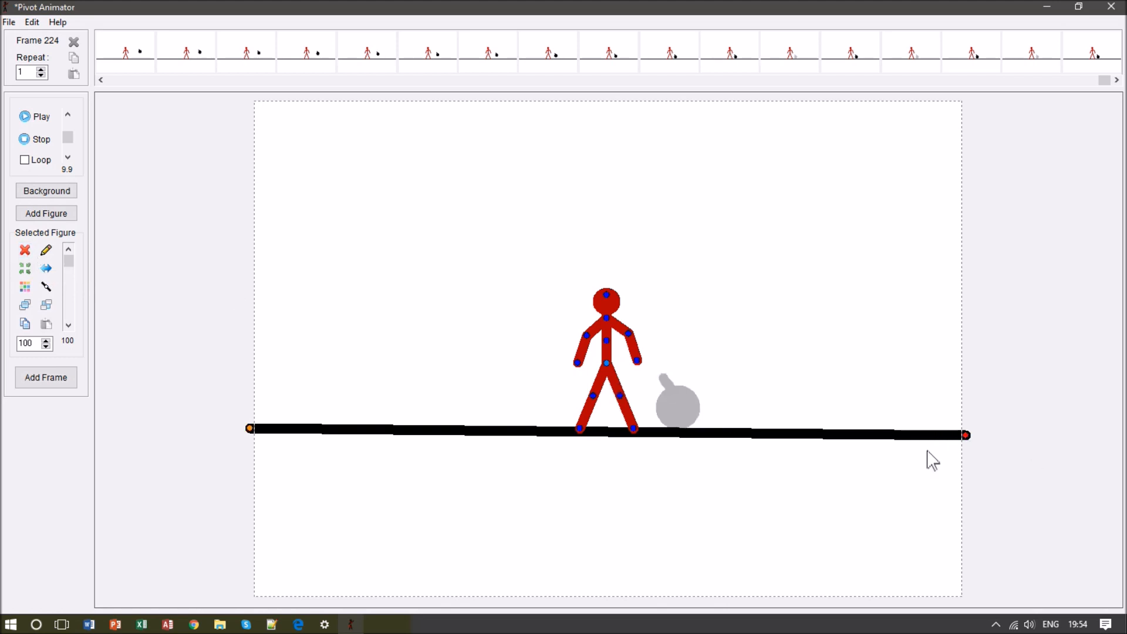
left_click(25, 250)
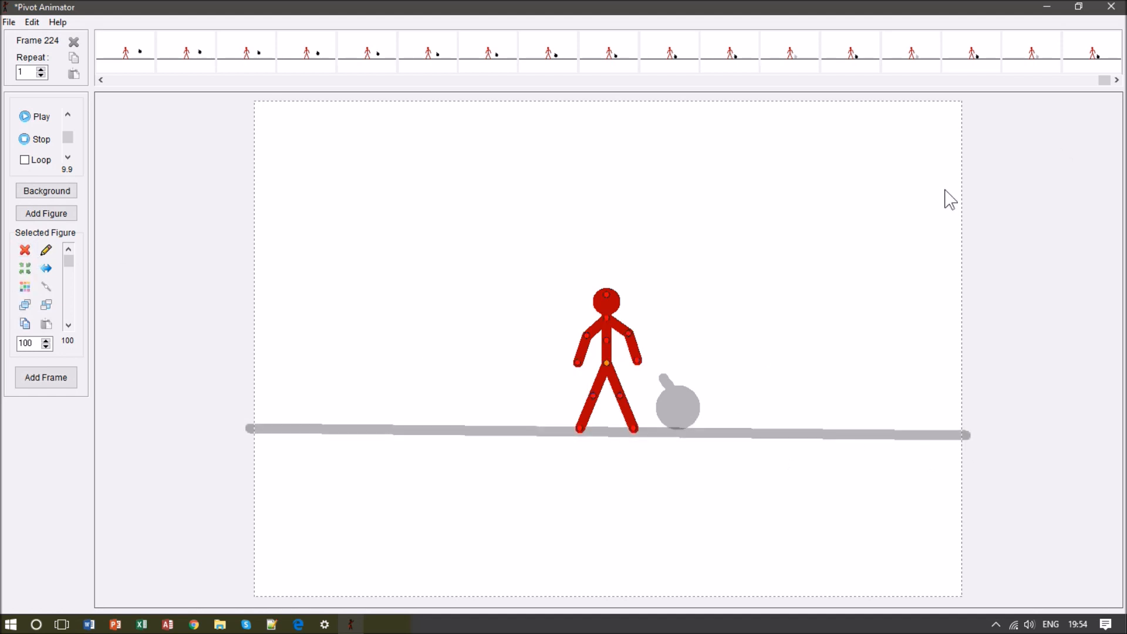
key("space")
key("space")
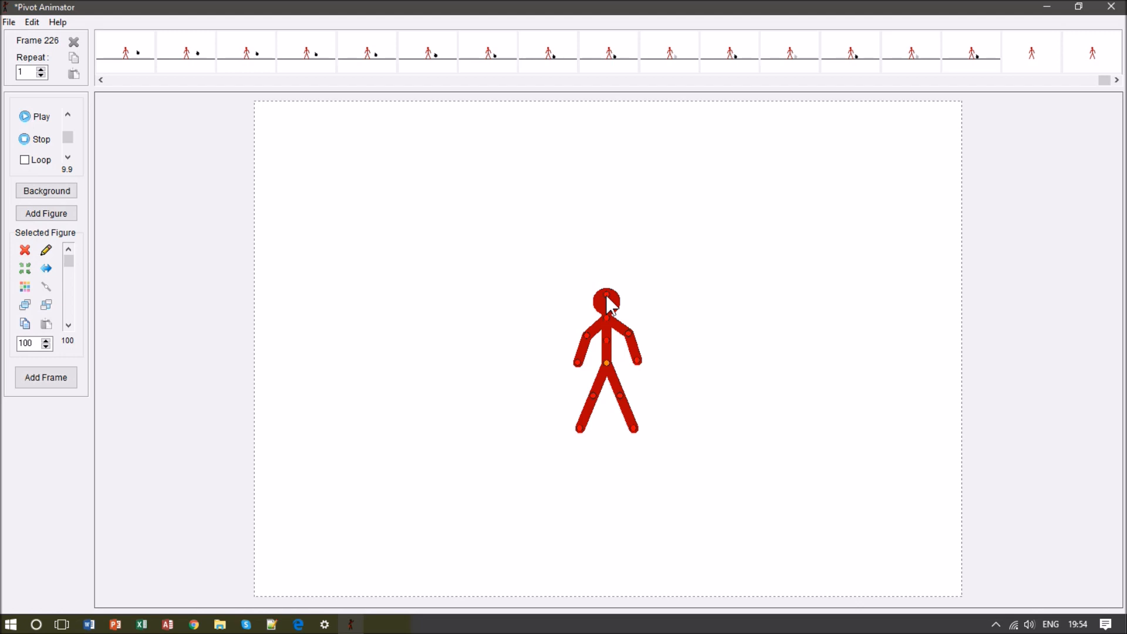
- Make the figure nod by lowering its head slightly and raising it again, adding frames from 226 onward
left_click_drag(606, 295, 609, 300)
key("Return")
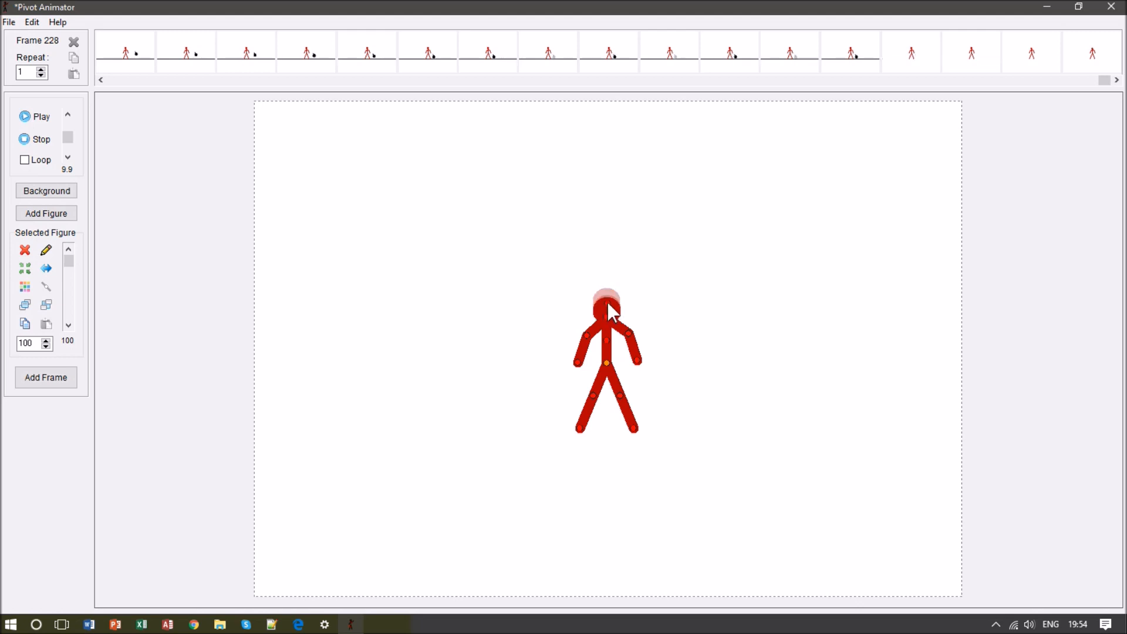
left_click_drag(607, 300, 609, 293)
key("Return")
key("Return")
- Raise both of the figure's arms outward in stages to about shoulder height, adding frames up to 233
left_click_drag(636, 336, 584, 331)
left_click_drag(582, 330, 577, 327)
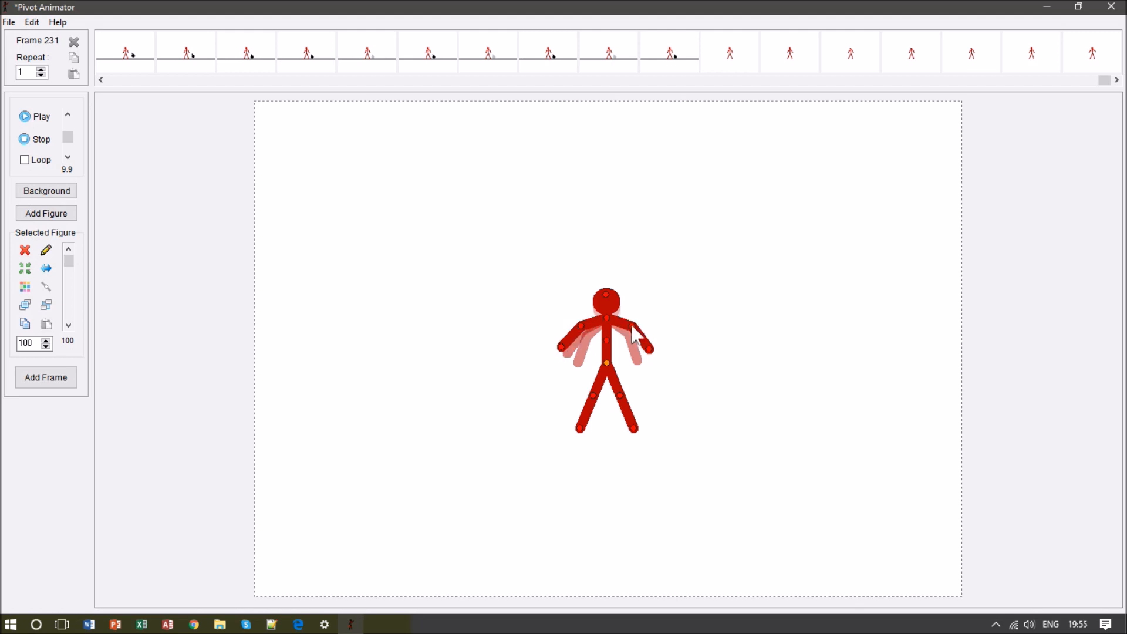
key("Return")
left_click_drag(635, 320, 662, 320)
key("Return")
key("Return")
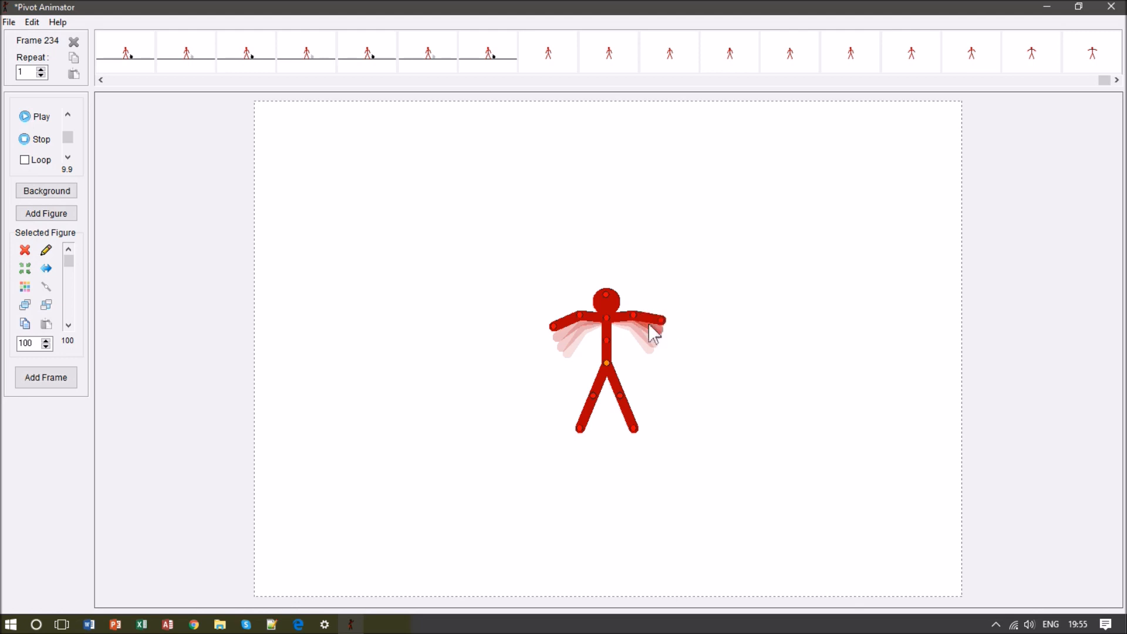
- Tilt both forearms slightly above shoulder height, adding frames 234 and 235
left_click_drag(552, 329, 555, 317)
key("Return")
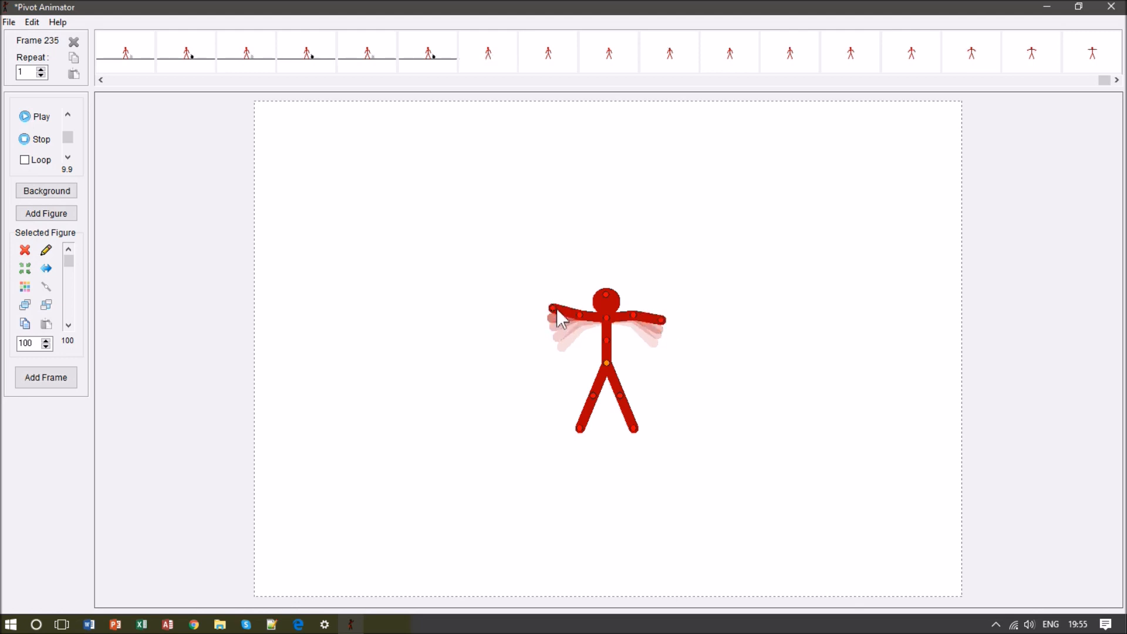
left_click_drag(664, 321, 665, 314)
key("Return")
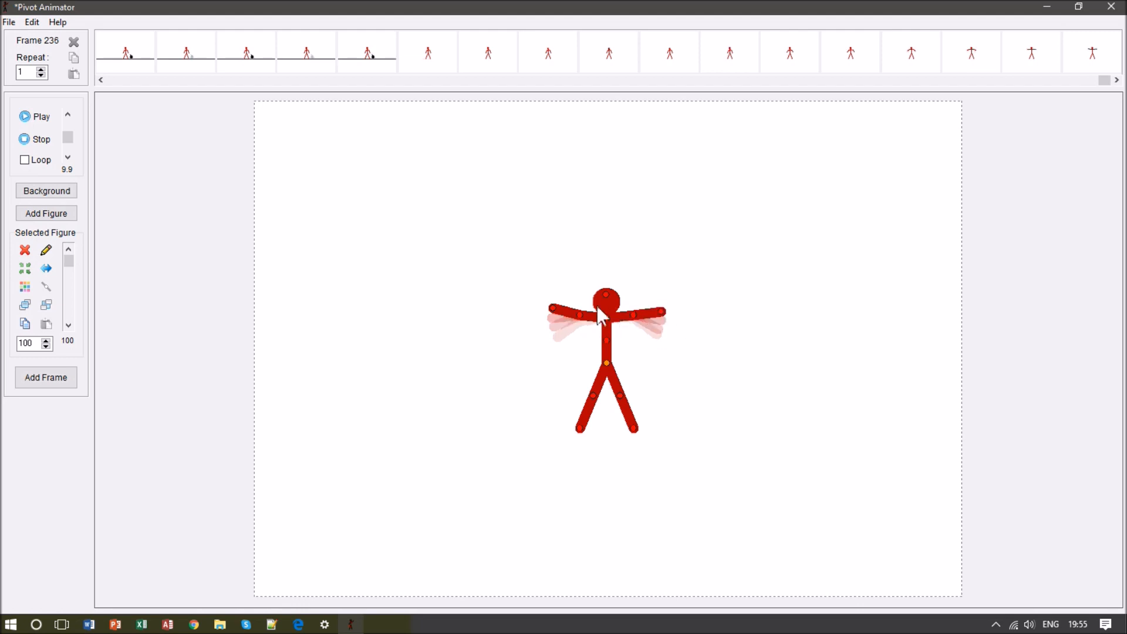
- Raise both forearms in stages until they point nearly straight up, adding frames 236 to 238
left_click_drag(552, 309, 567, 298)
key("Return")
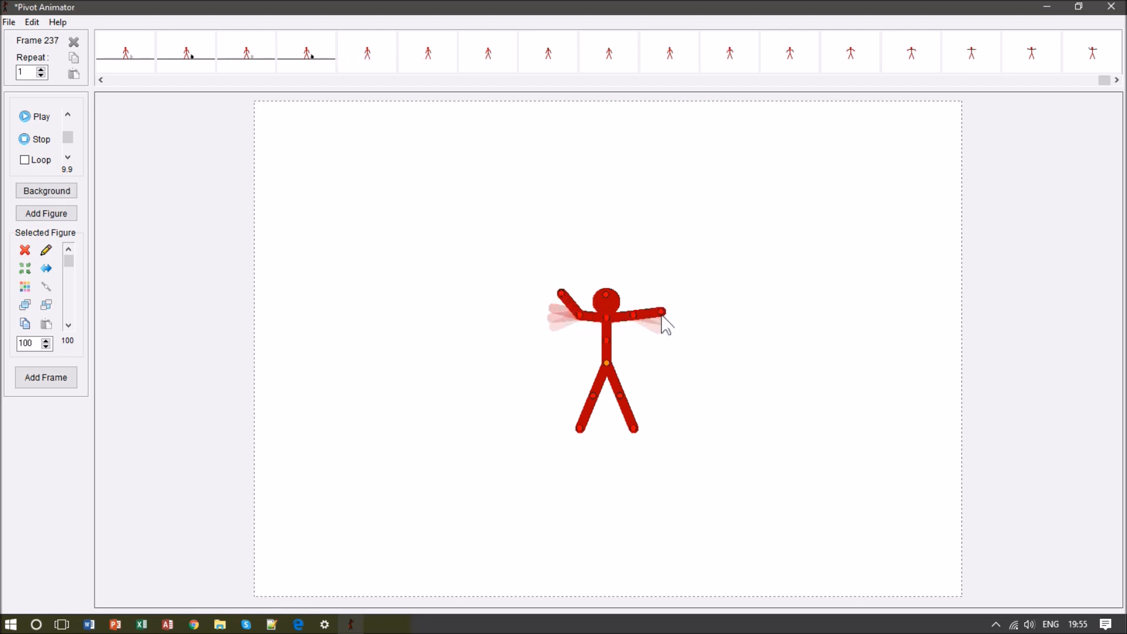
left_click_drag(663, 309, 655, 295)
key("Return")
left_click_drag(566, 293, 573, 286)
left_click_drag(655, 295, 648, 289)
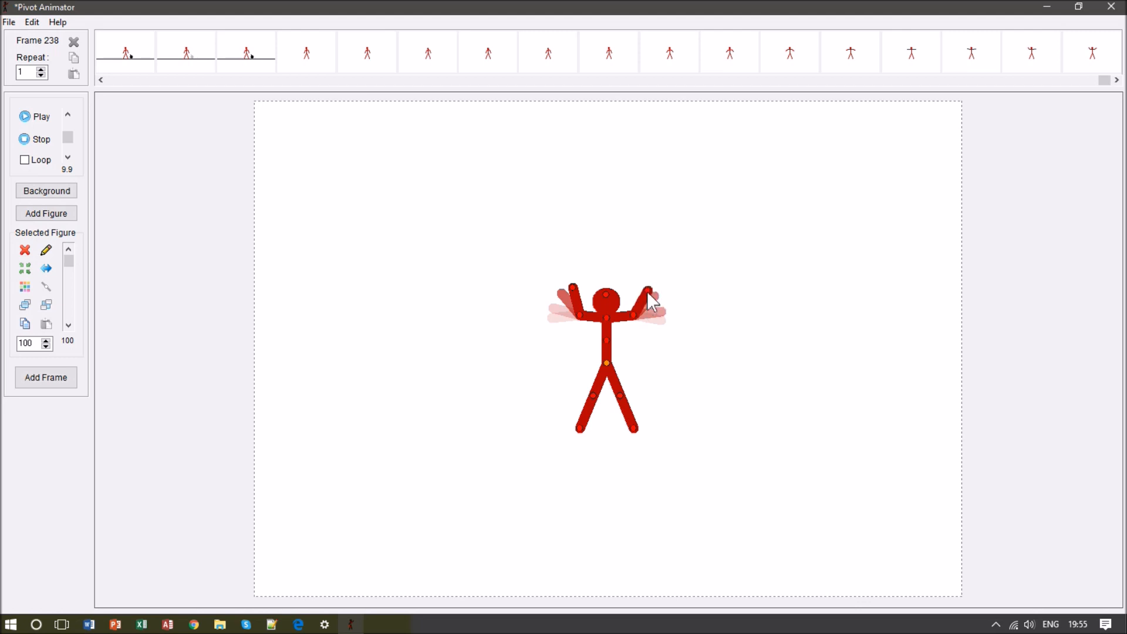
key("Return")
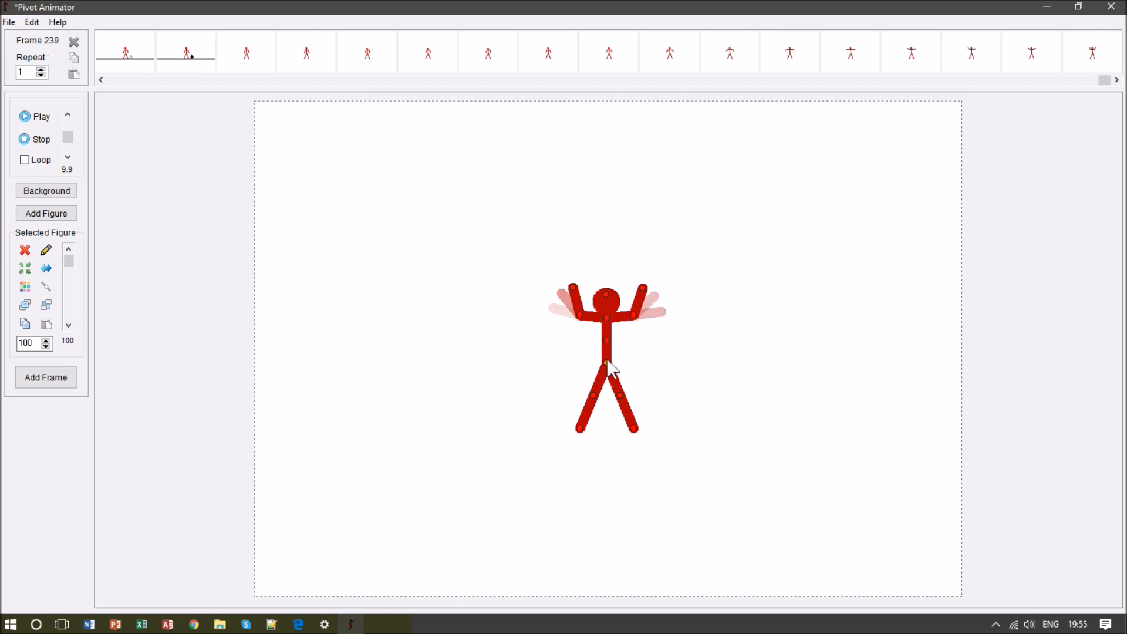
- Lower the whole figure in small stages partly past the canvas's bottom edge, adding frames 239 to 260
left_click_drag(607, 364, 606, 610)
key("Return")
key("Return")
key("Return")
key("Return")
key("Return")
key("Return")
key("Return")
key("Return")
key("Return")
key("Return")
key("Return")
key("Return")
key("Return")
key("Return")
key("Return")
key("Return")
key("Return")
key("Return")
key("Return")
key("Return")
key("Return")
key("Return")
key("Return")
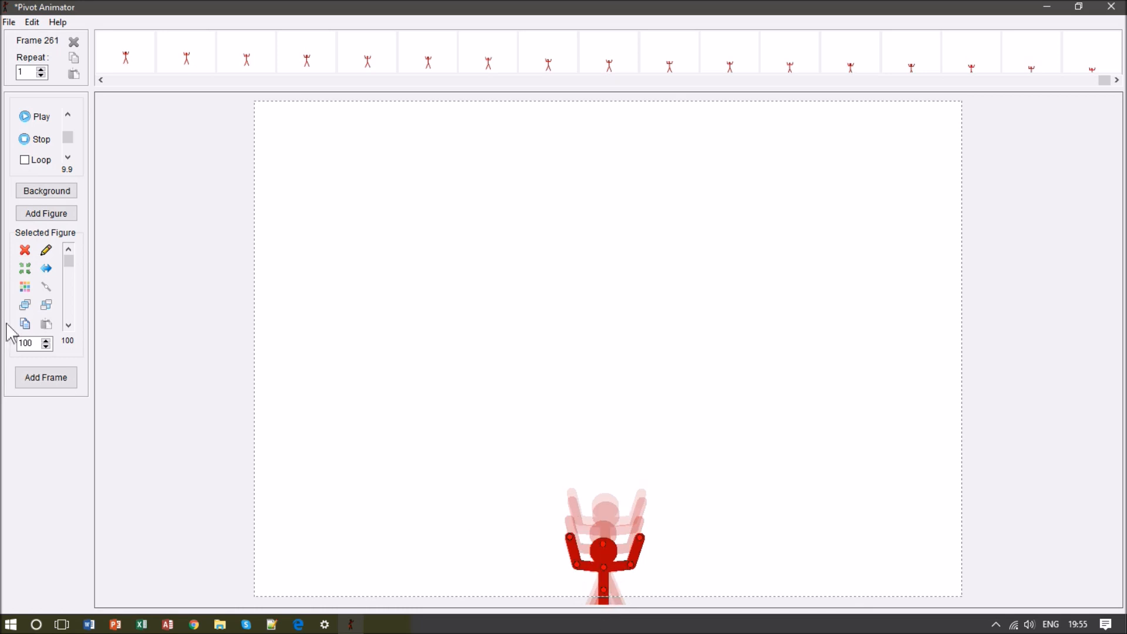
- Delete the red figure and add three empty frames, 261 to 263
left_click(31, 253)
key("Return")
key("Return")
key("Return")
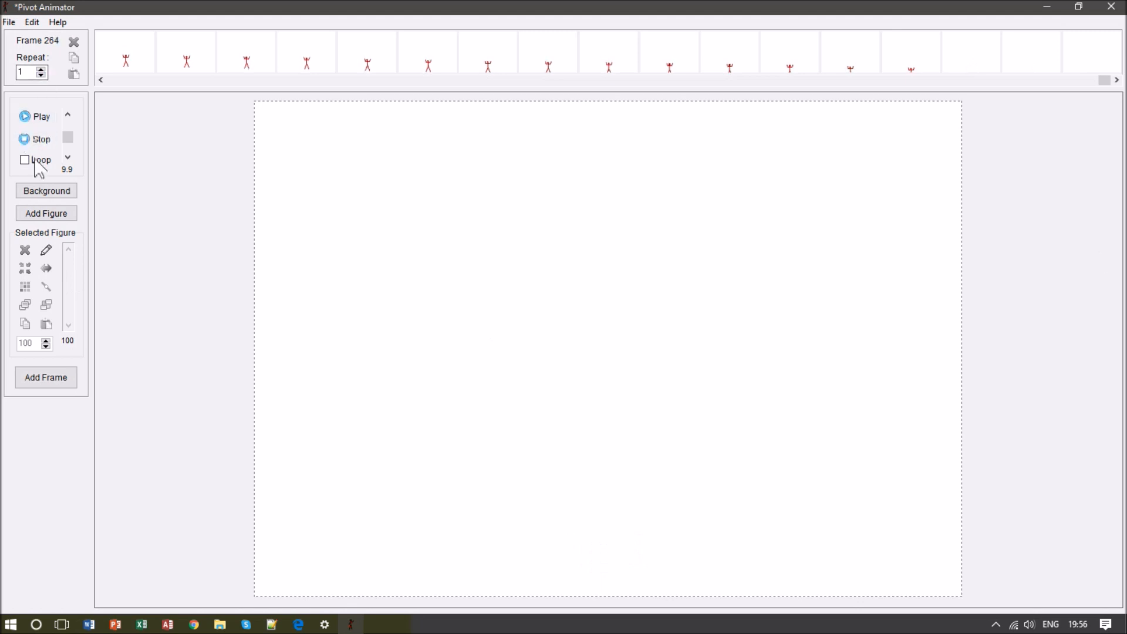
- Play the animation, then save it over the existing file AnimEAZY tutorial 2.piv in the Animations folder
left_click(26, 116)
left_click(9, 22)
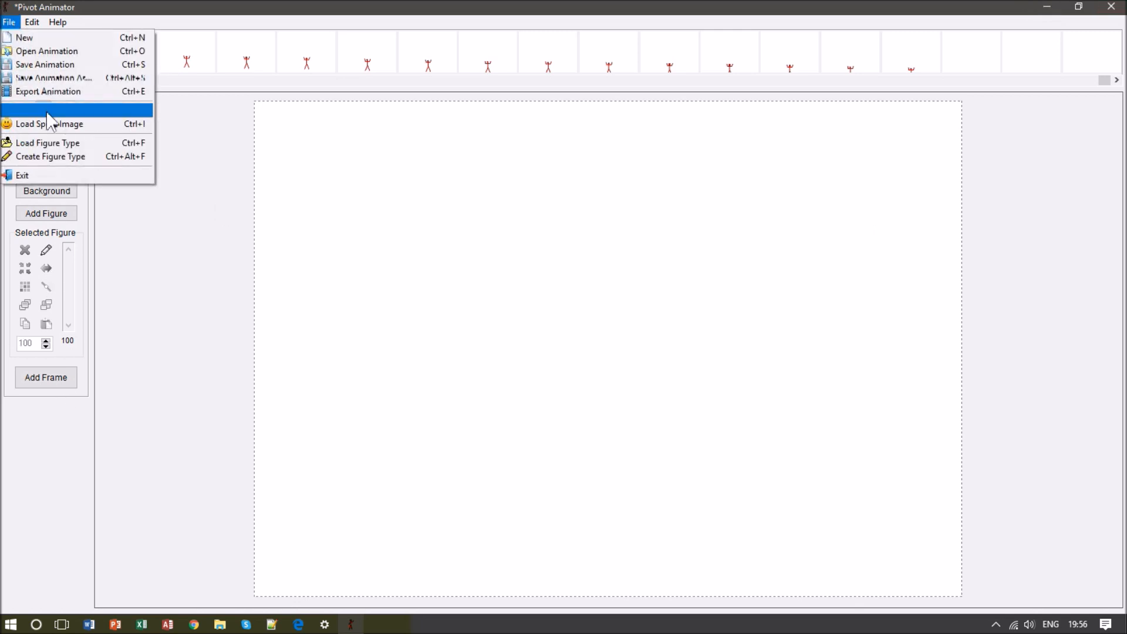
left_click(94, 82)
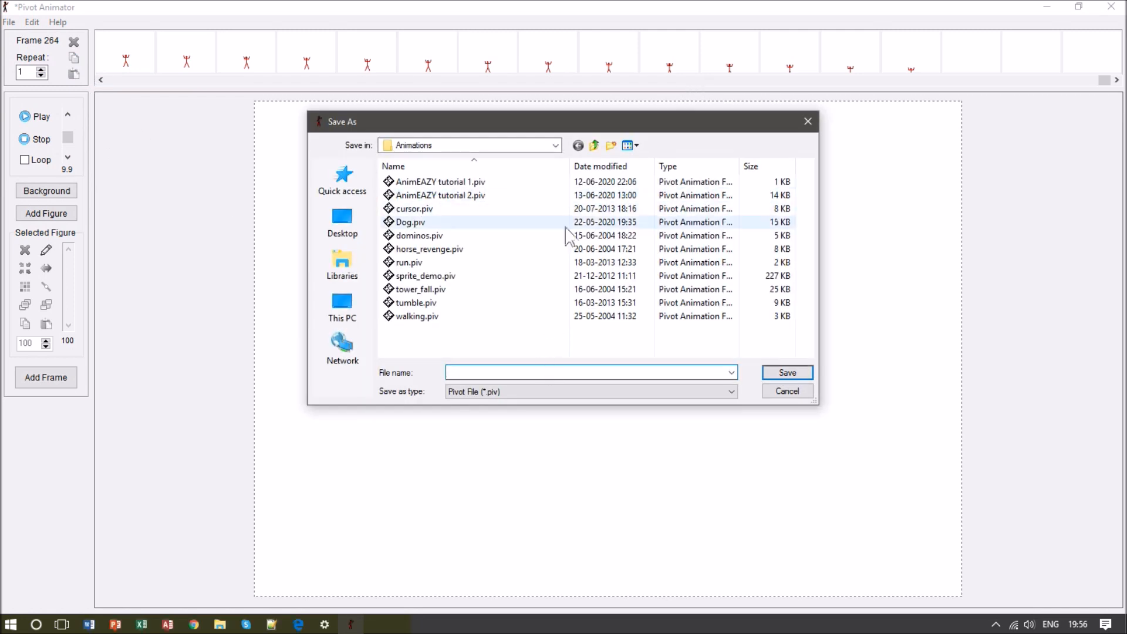
left_click(512, 197)
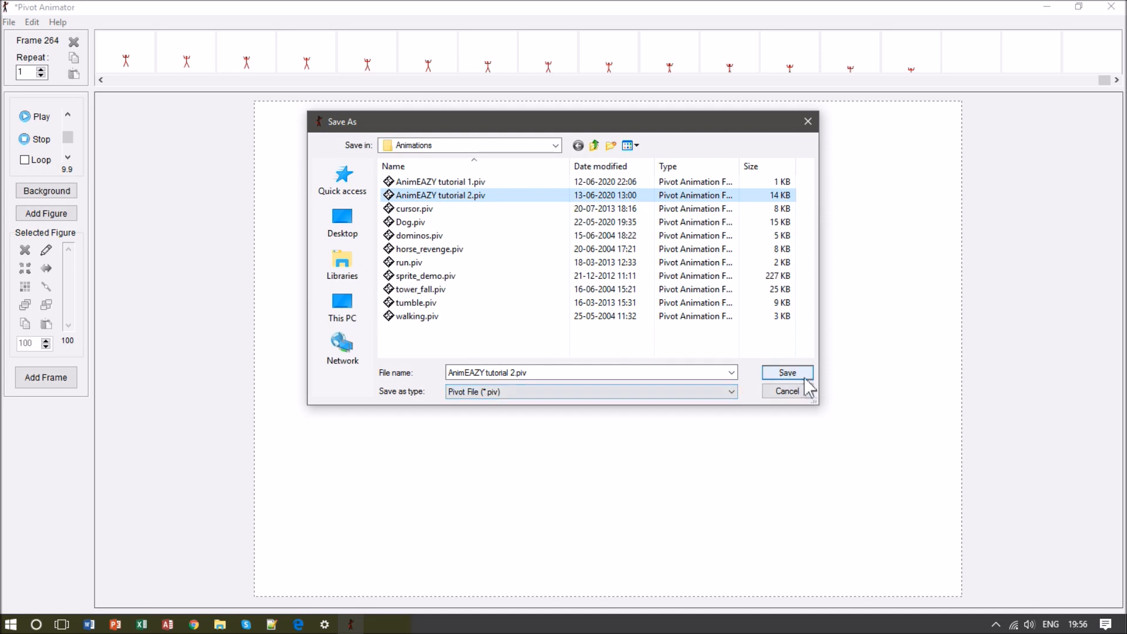
left_click(788, 375)
left_click(605, 362)
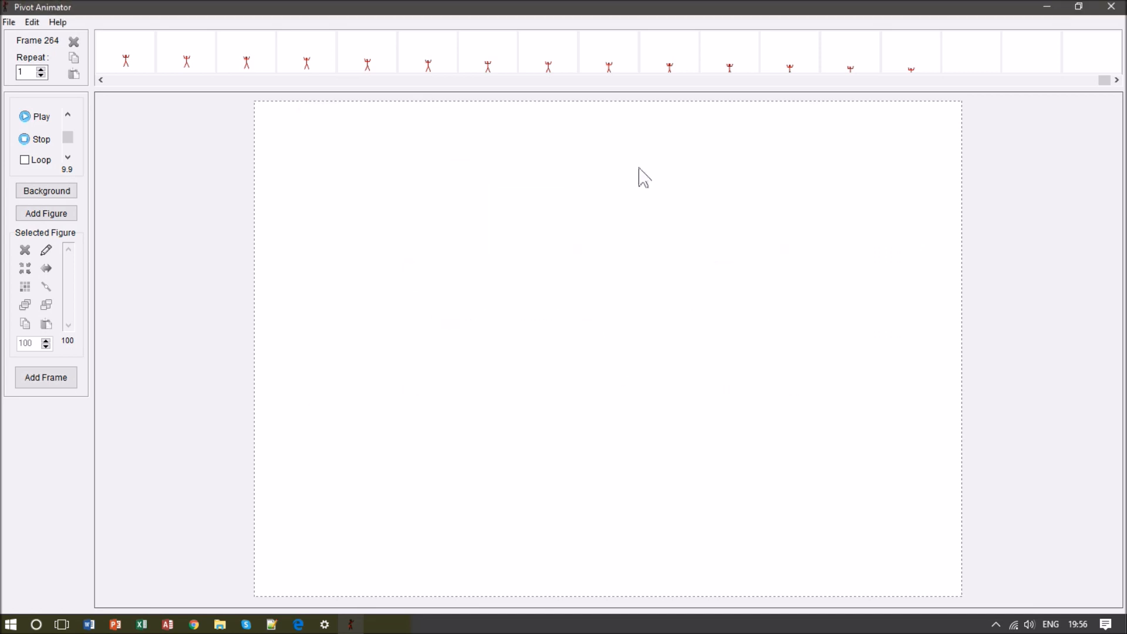